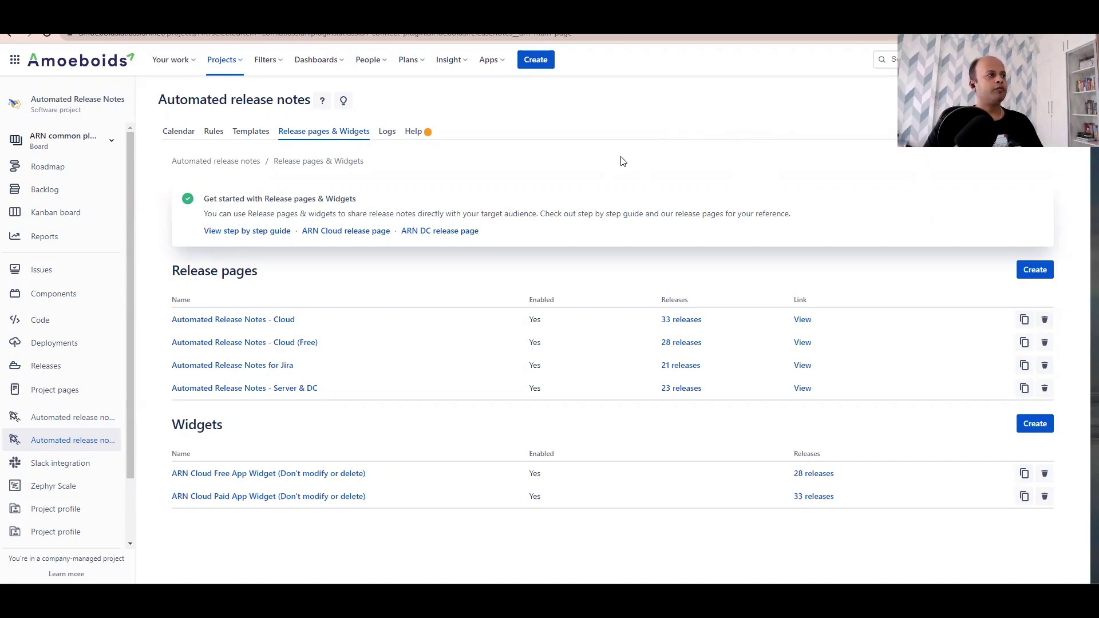
Step: Go to the Release pages & Widgets page listing four release pages and two widgets
triple_click(225, 97)
left_click(558, 138)
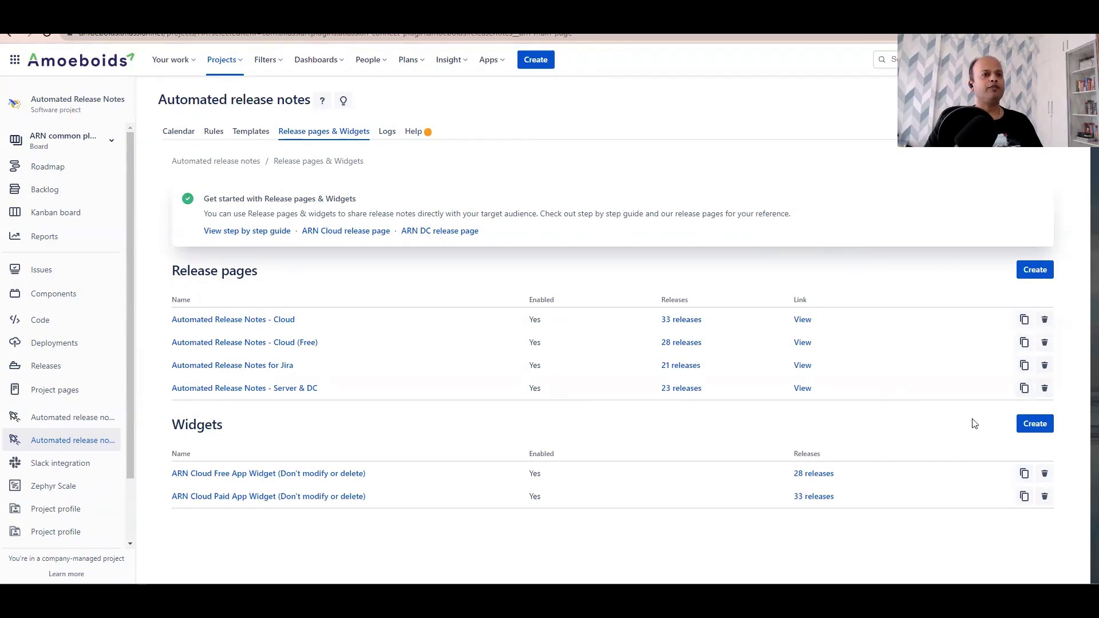
Step: Start a new widget and enter 'Dummy widget' as its name
left_click(1032, 424)
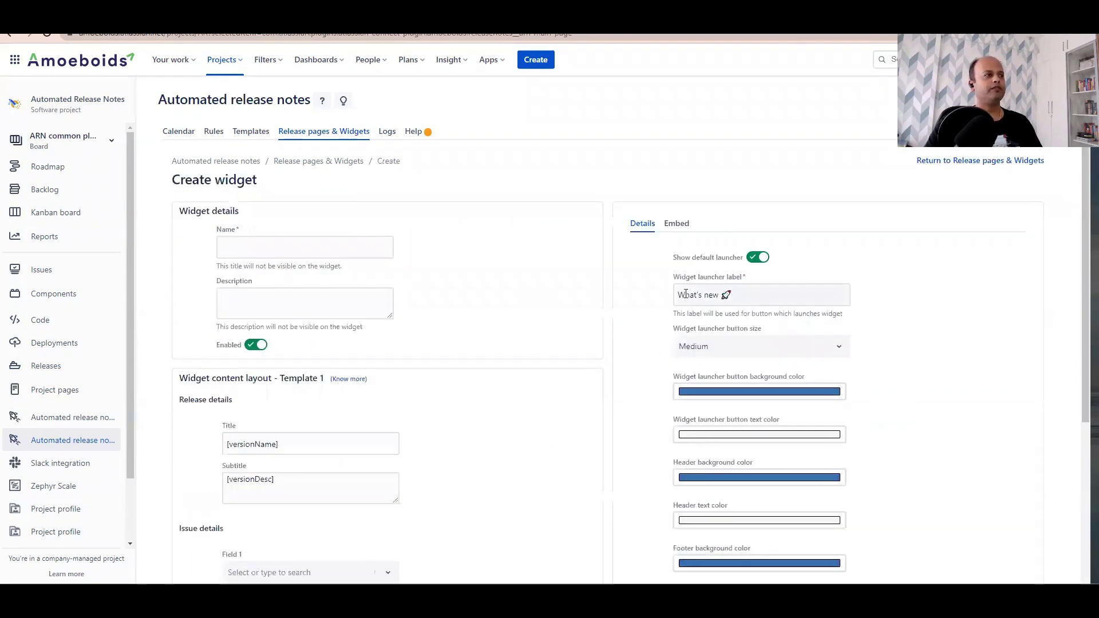
left_click(284, 243)
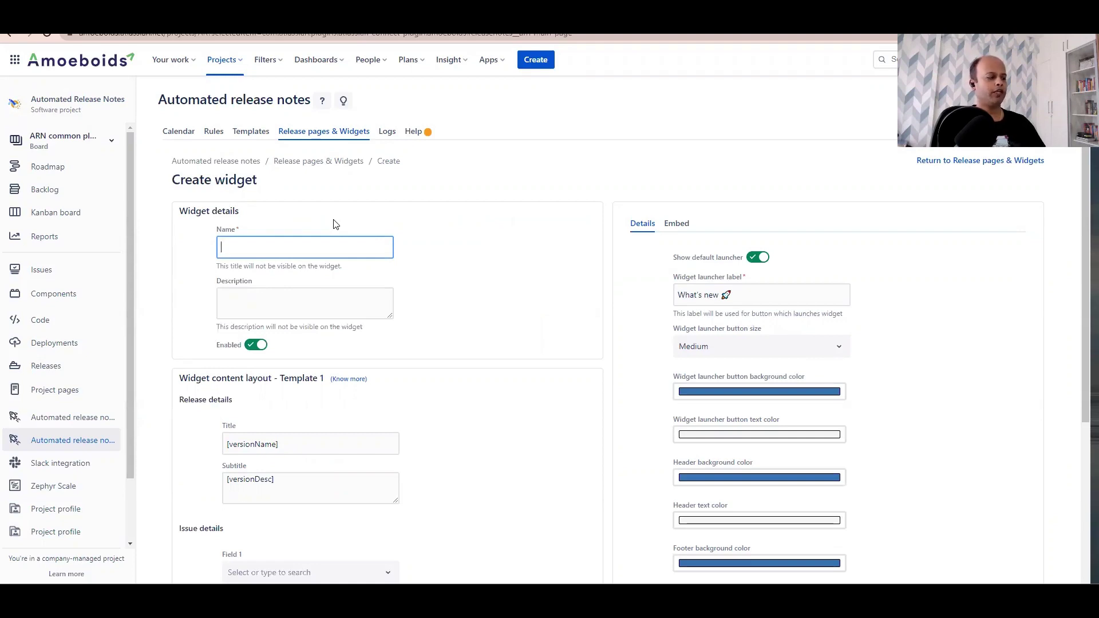
type("Du")
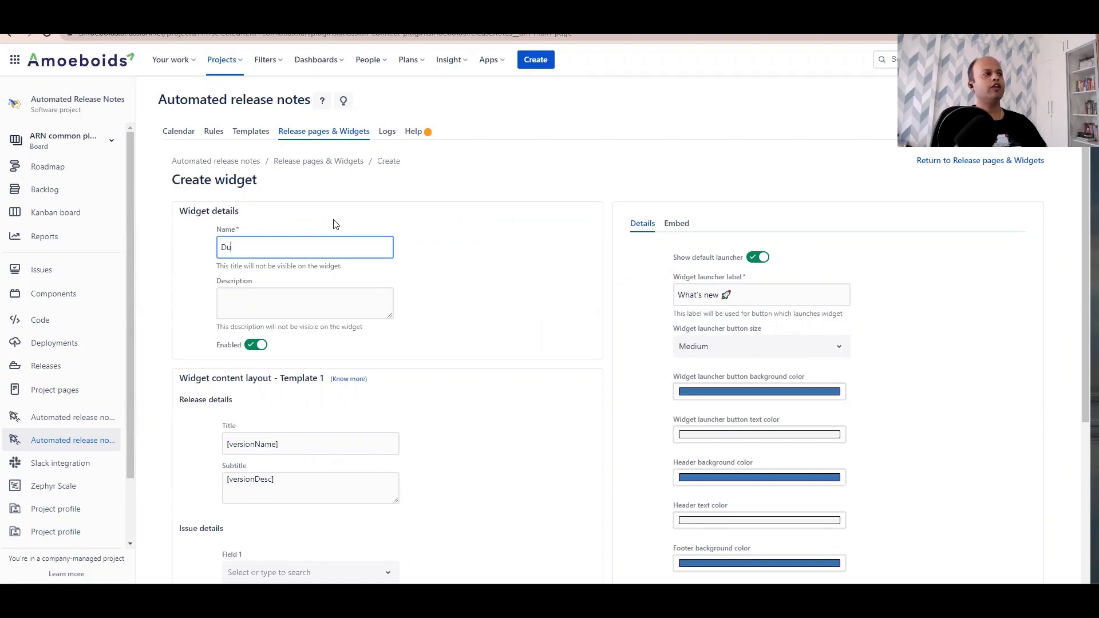
type("mmy widg")
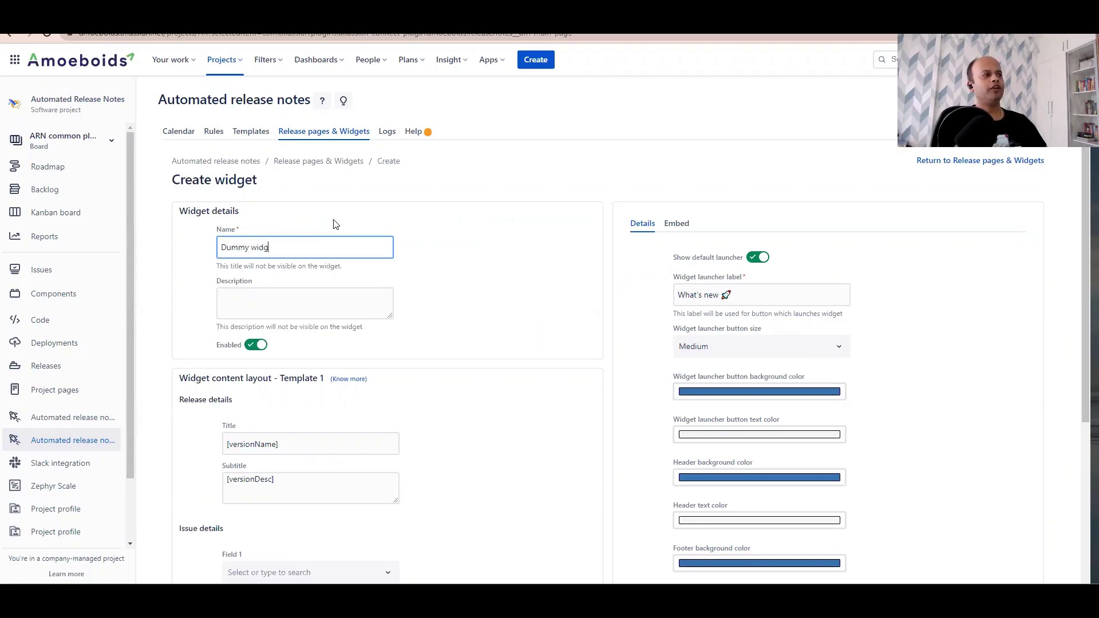
type("et")
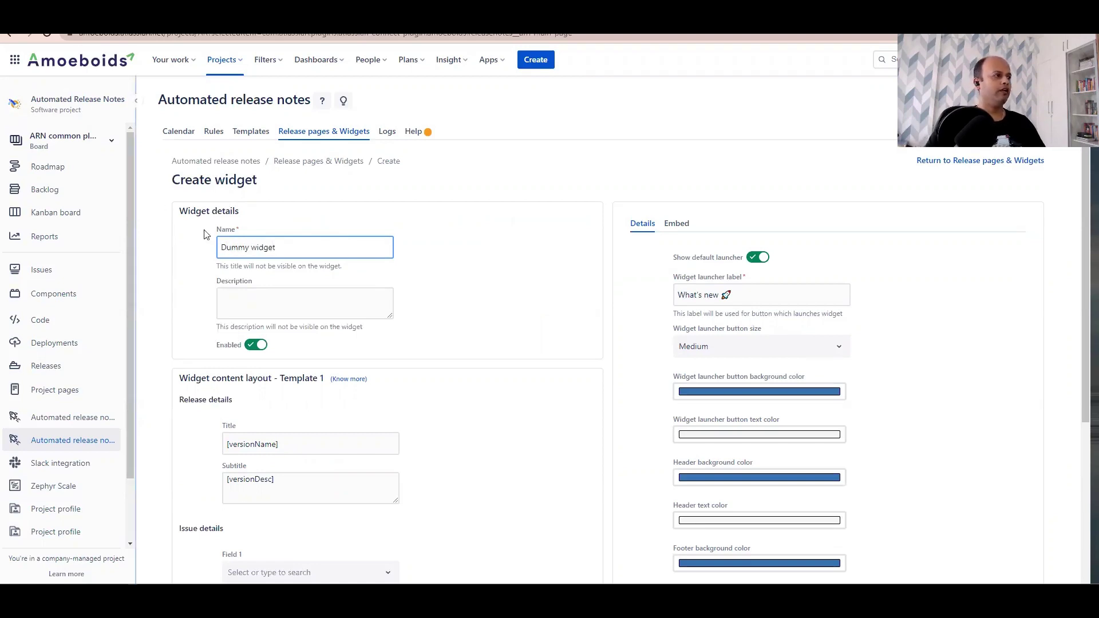
left_click(290, 296)
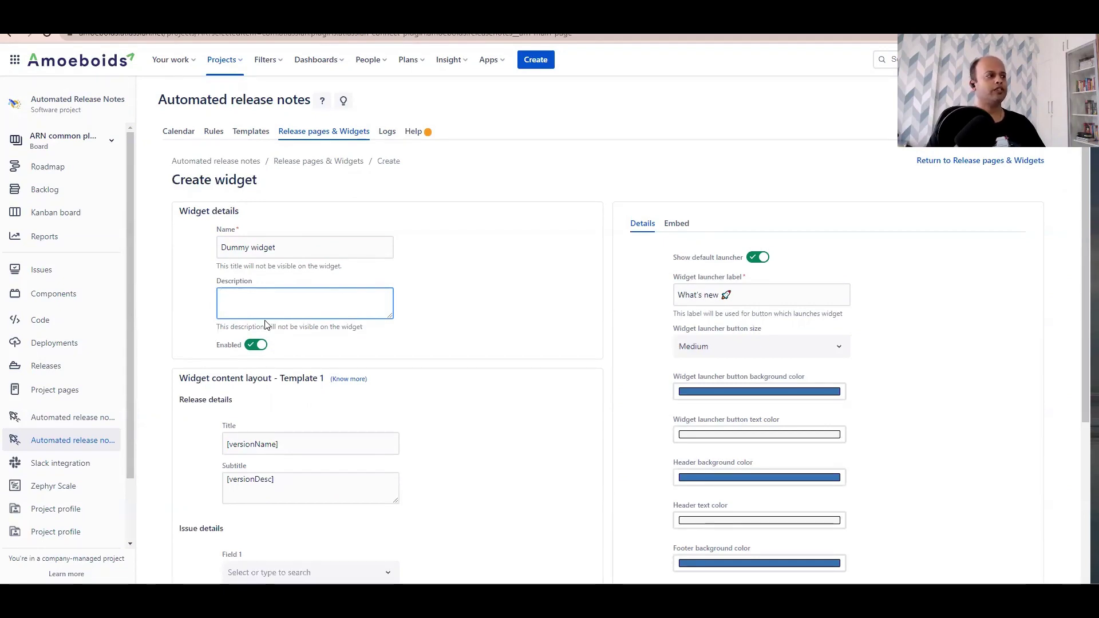
Step: Select the [versionName] placeholder in the widget's release title
scroll(479, 437, "down", 1)
scroll(479, 438, "down", 3)
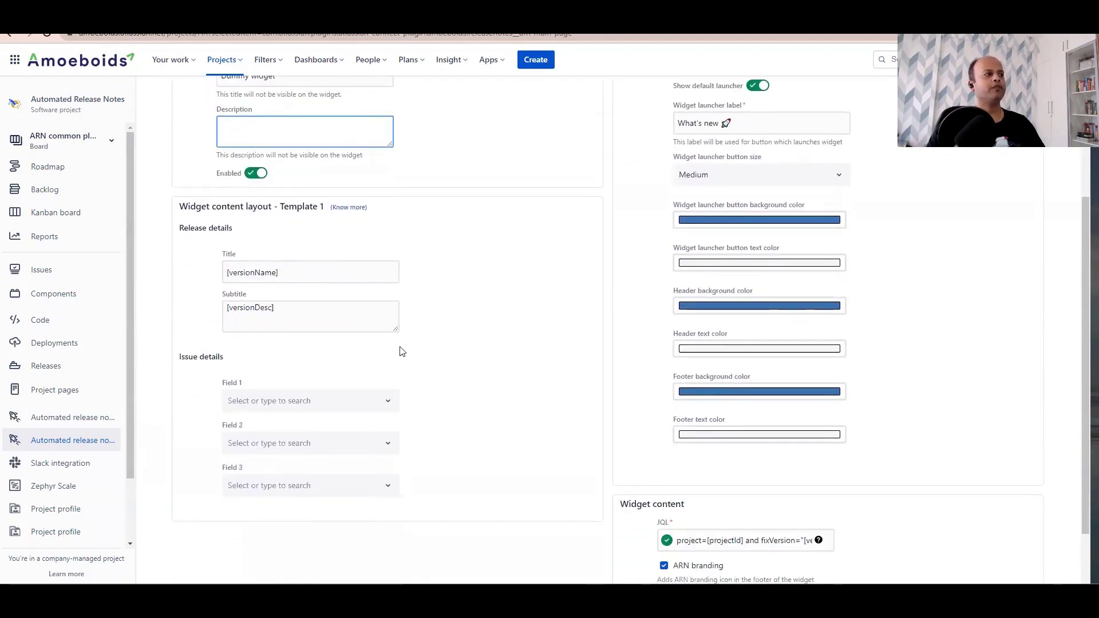
triple_click(218, 209)
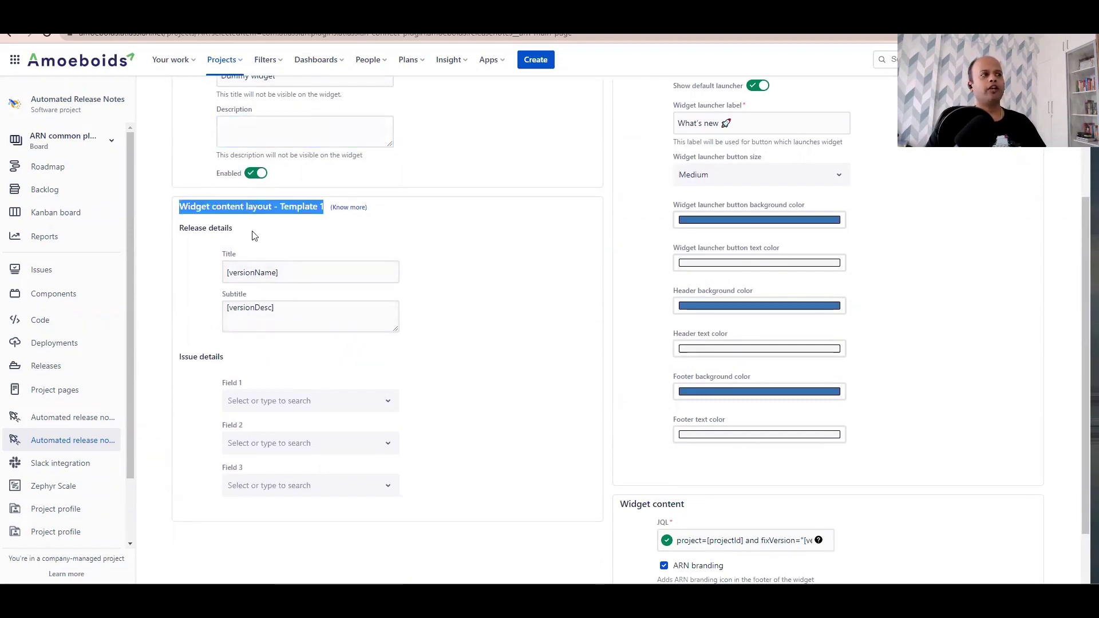
left_click(286, 280)
triple_click(244, 273)
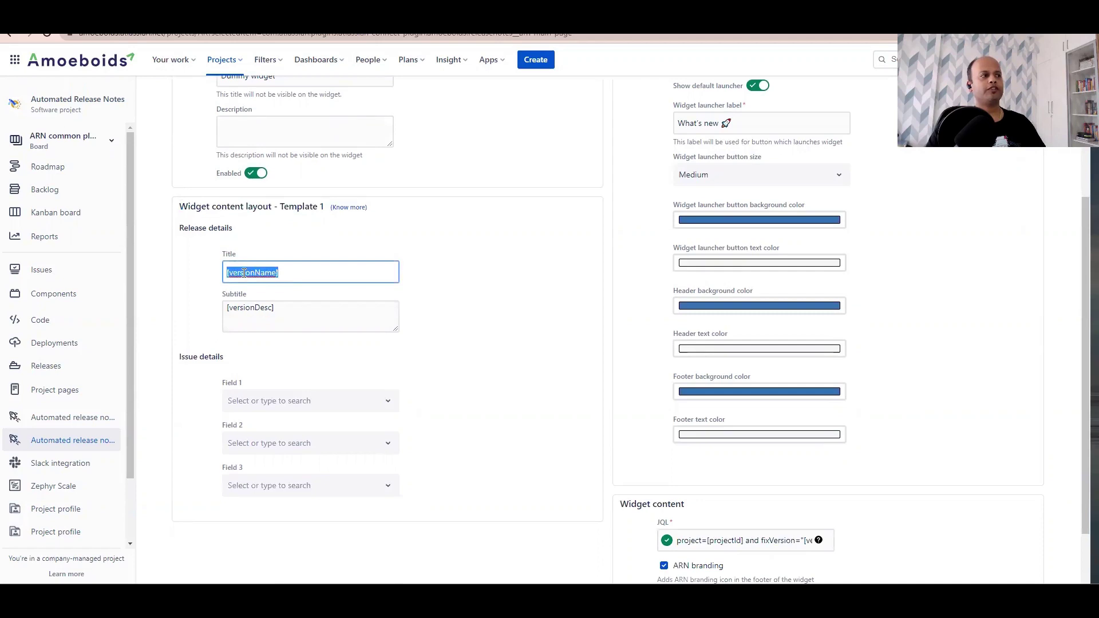
left_click(229, 255)
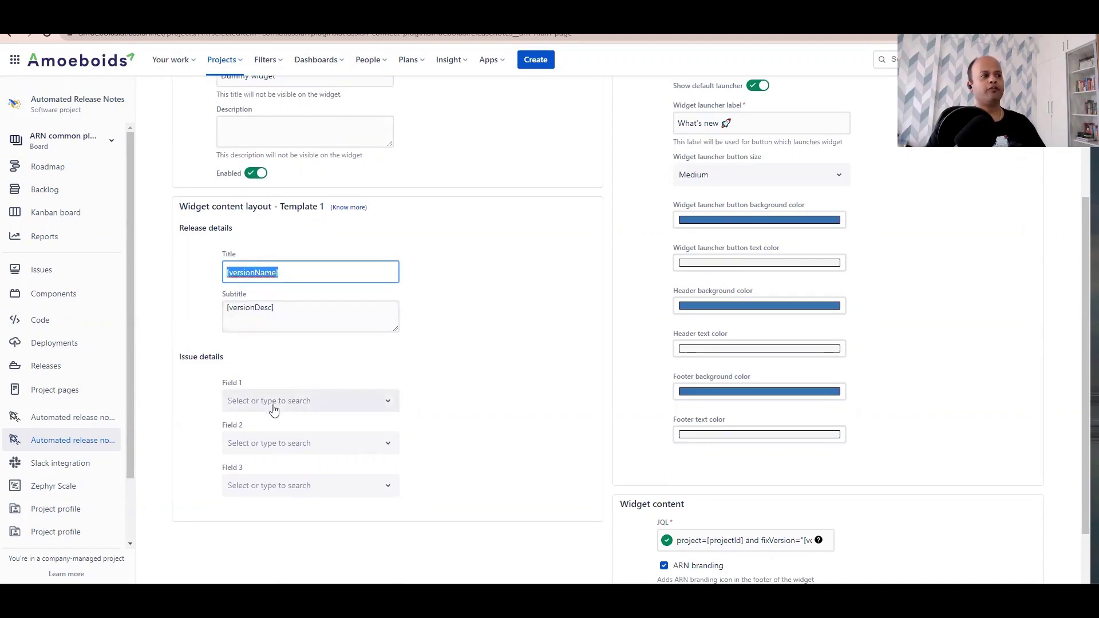
Step: Set issue fields to Summary and Description for public release notes, then Issue Type
left_click(274, 410)
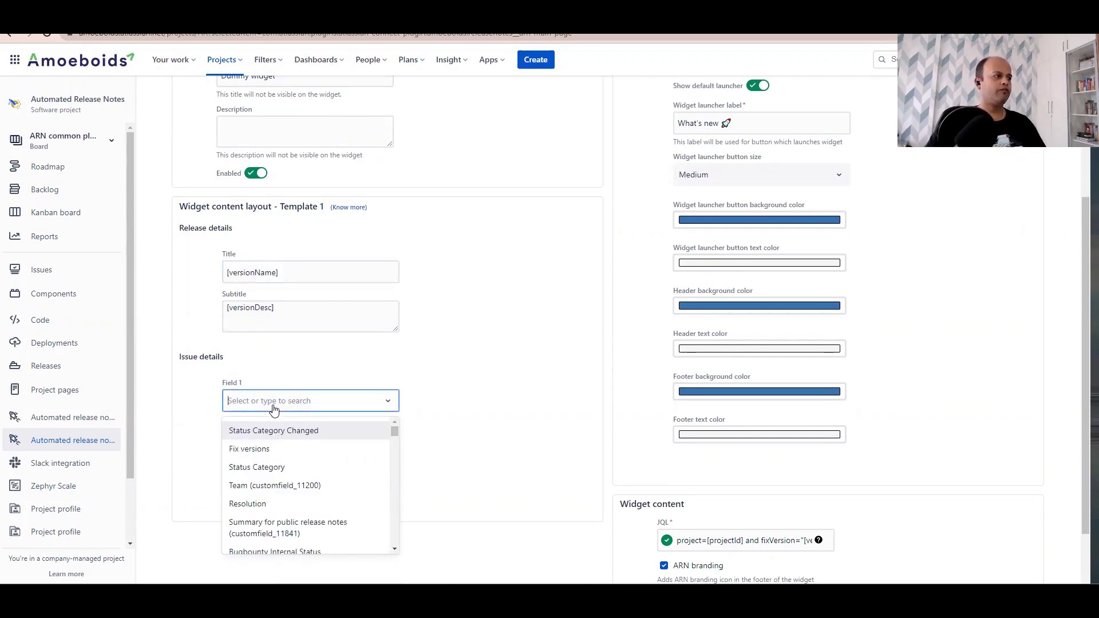
left_click(291, 527)
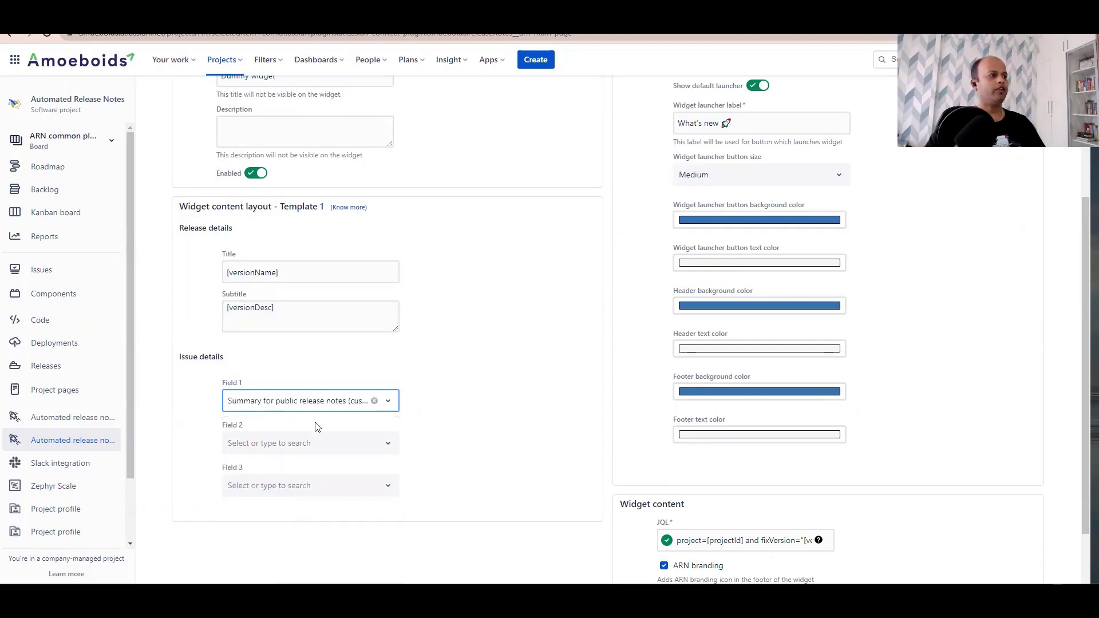
left_click(320, 449)
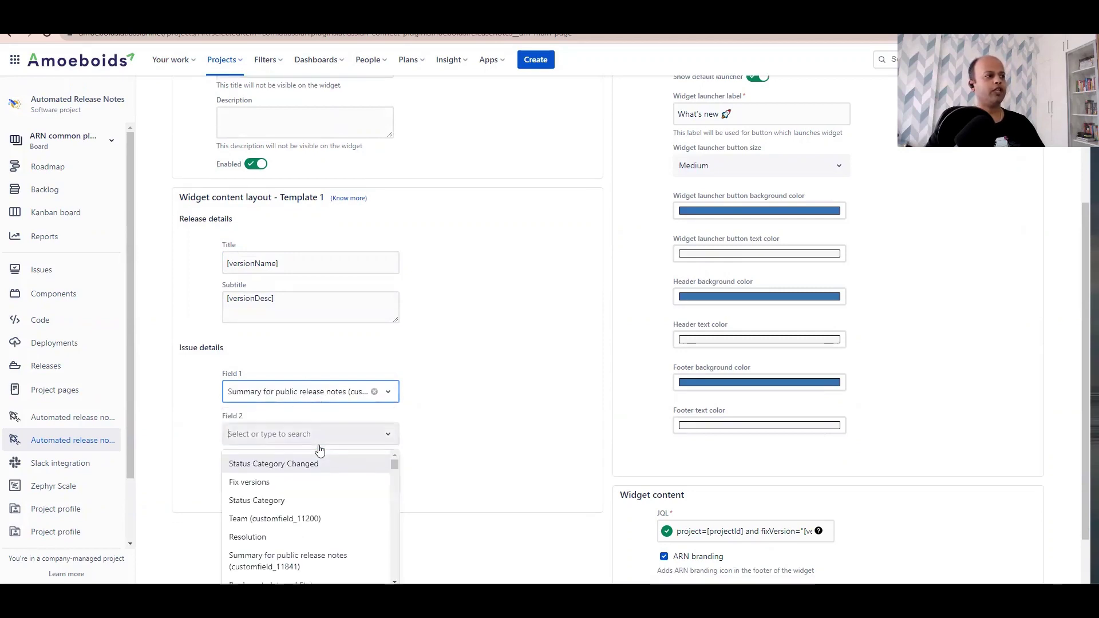
type("desc")
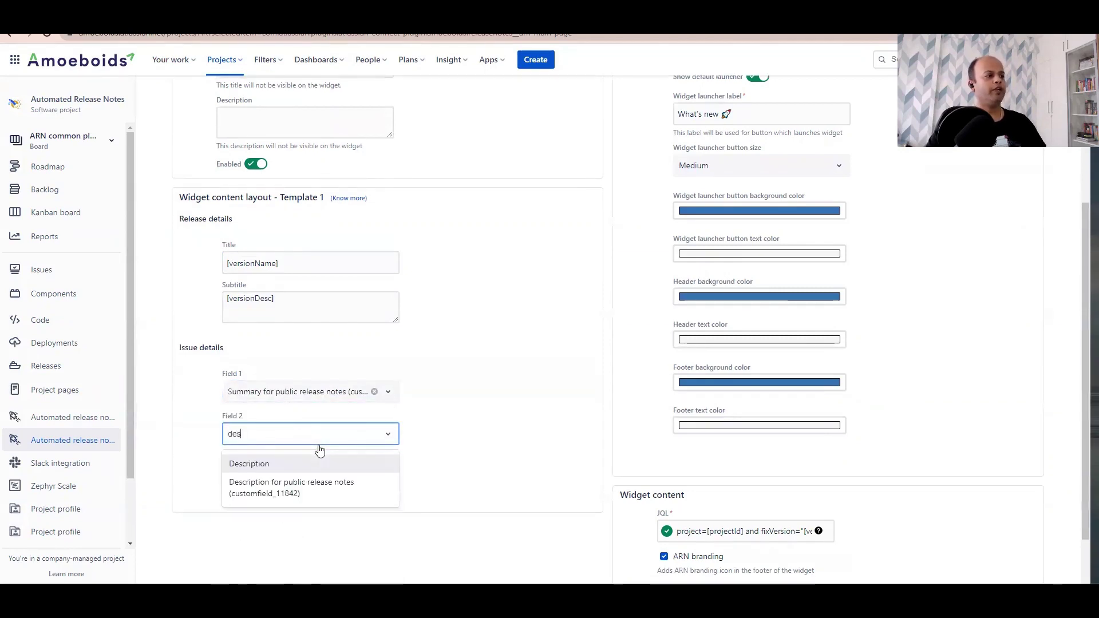
left_click(289, 486)
left_click(285, 475)
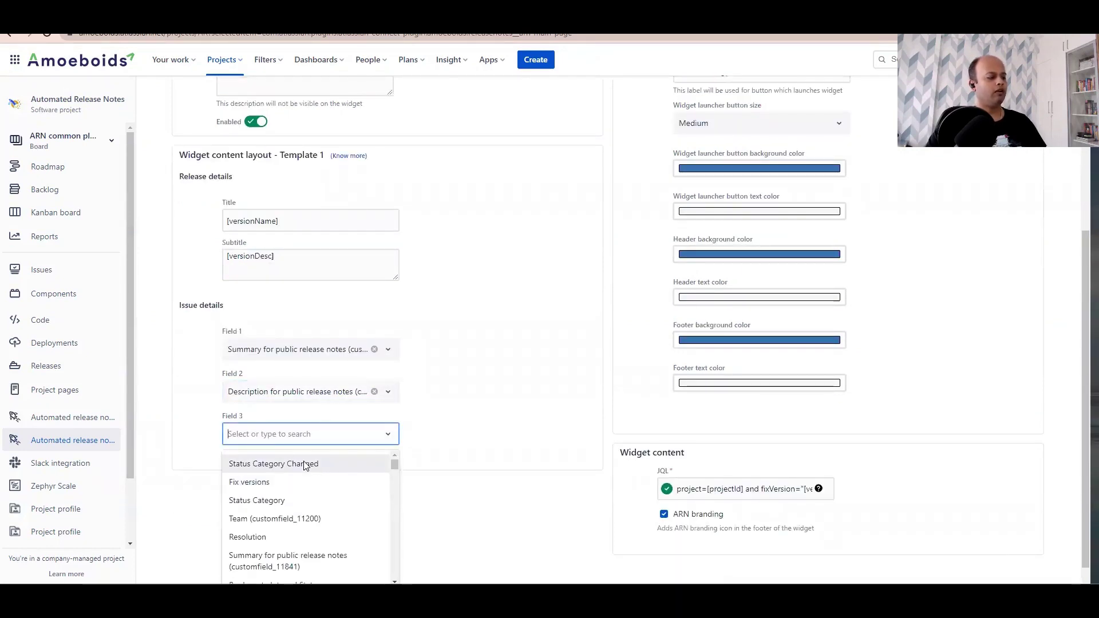
type("issue")
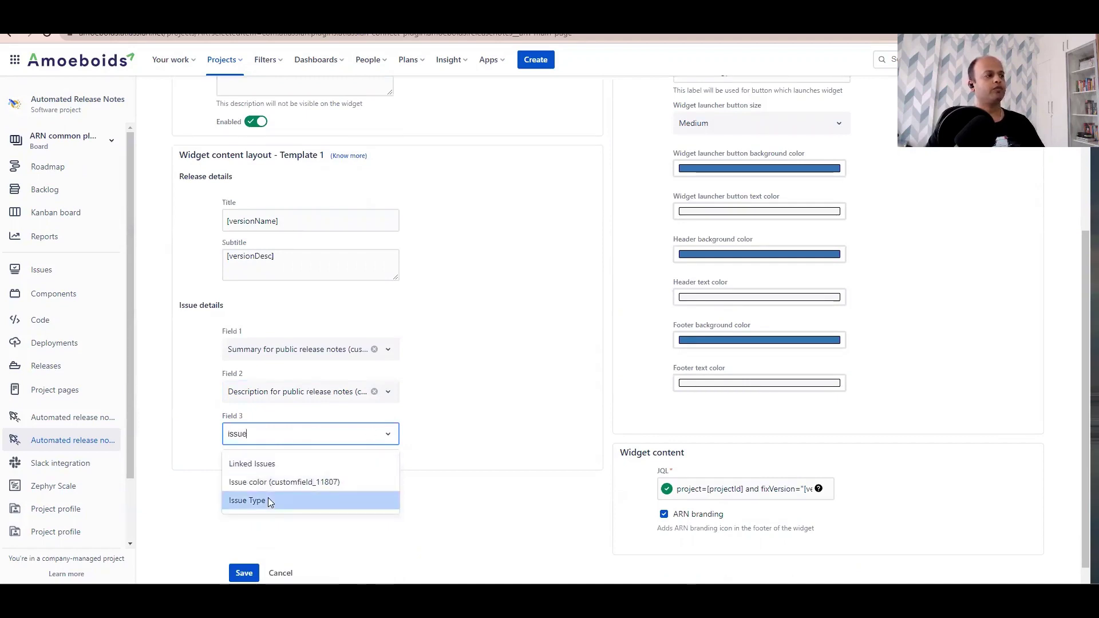
left_click(268, 498)
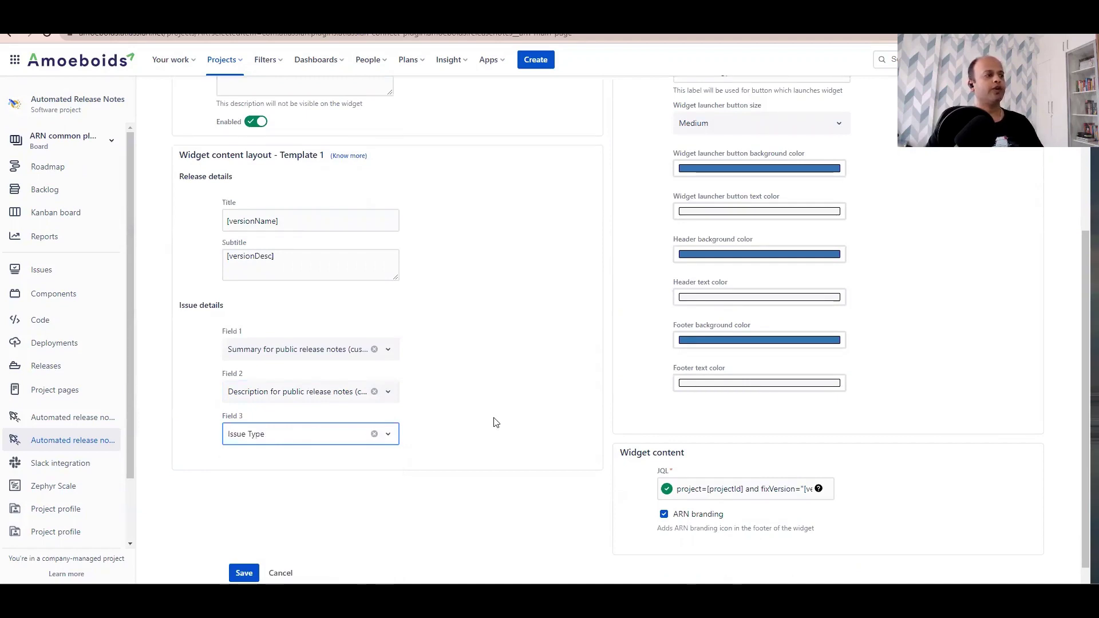
left_click(494, 422)
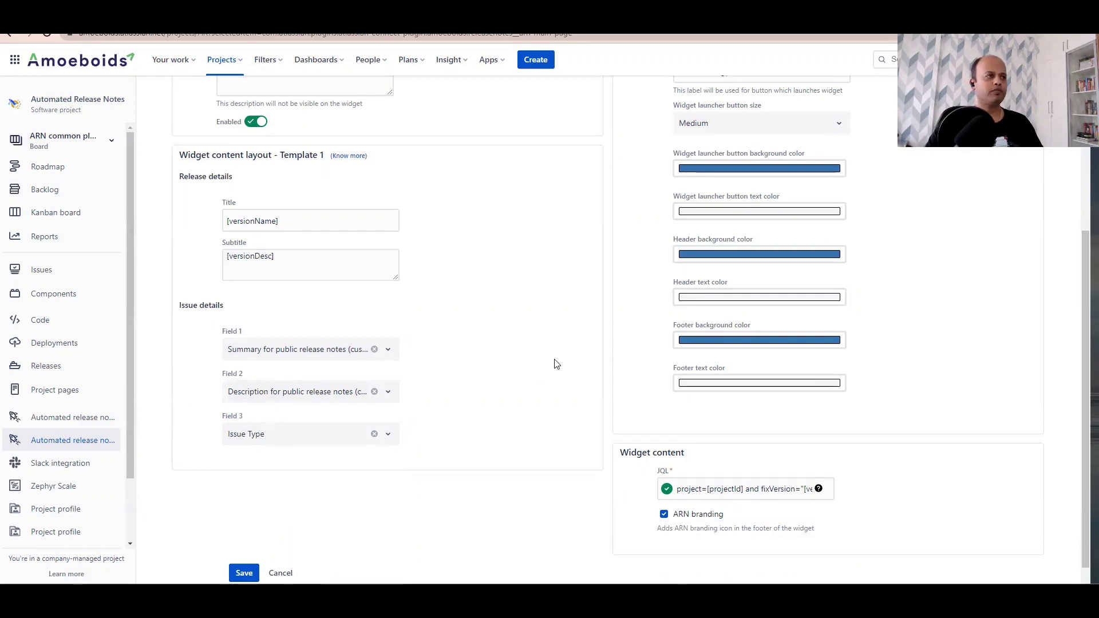
scroll(556, 364, "up", 2)
scroll(555, 364, "up", 1)
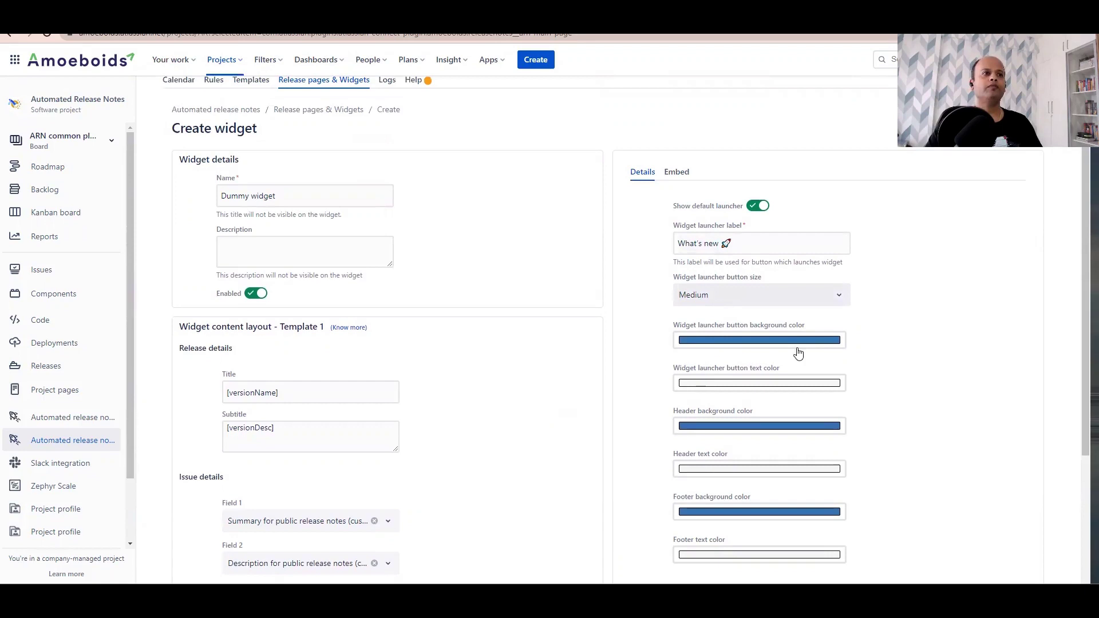
scroll(830, 362, "down", 1)
scroll(801, 349, "down", 2)
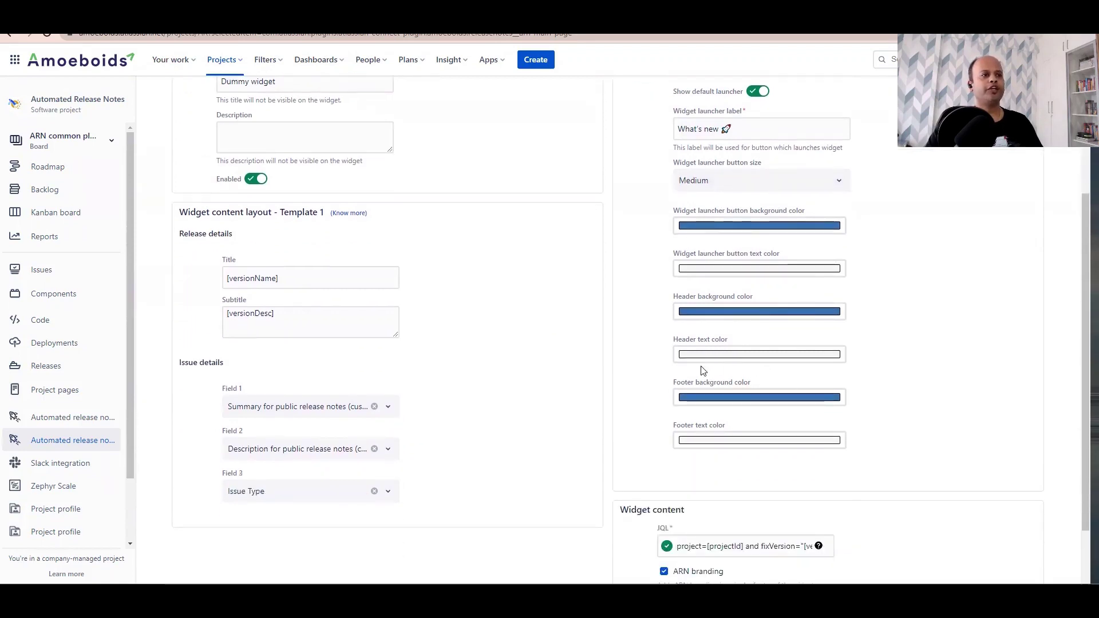
scroll(687, 344, "up", 3)
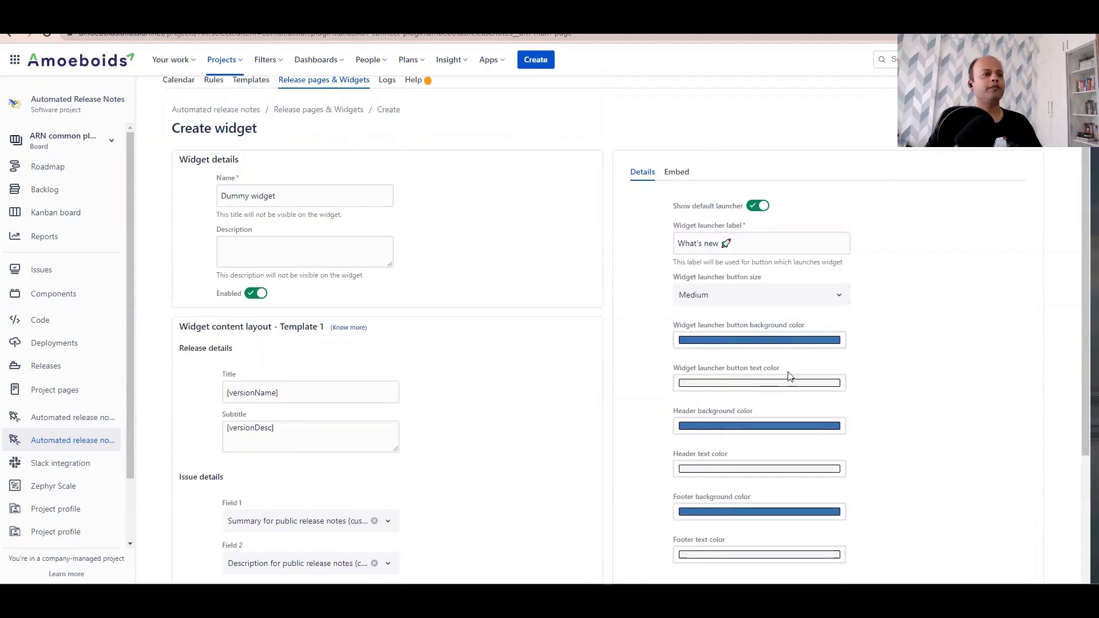
scroll(910, 405, "down", 3)
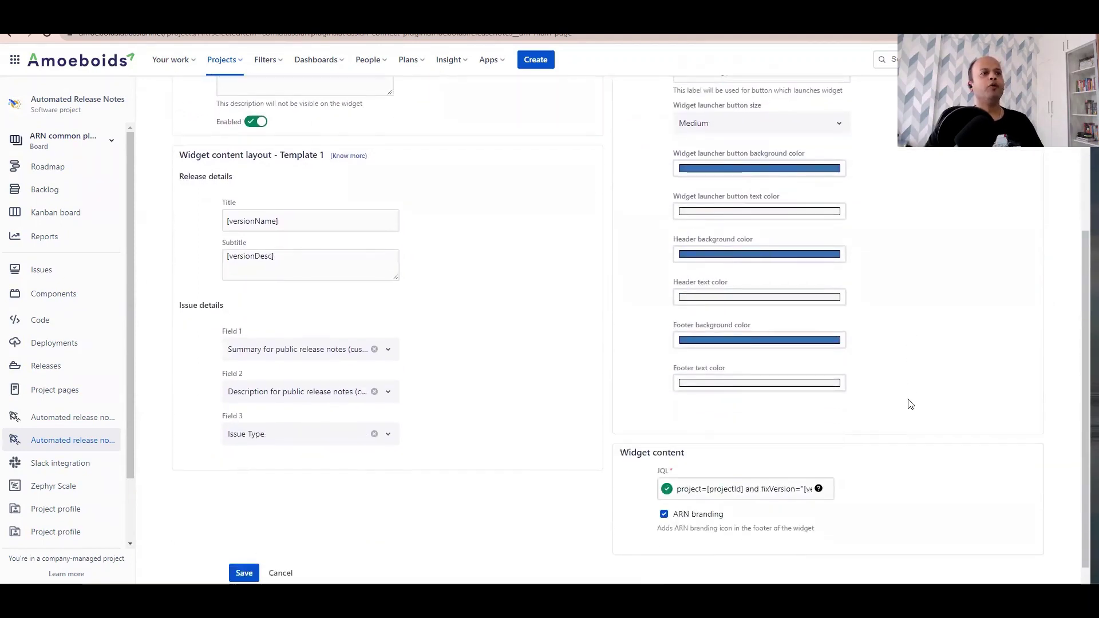
Step: Review the existing JQL query with its [versionId] placeholder, ending at the query's end
left_click(735, 490)
key("ctrl+a")
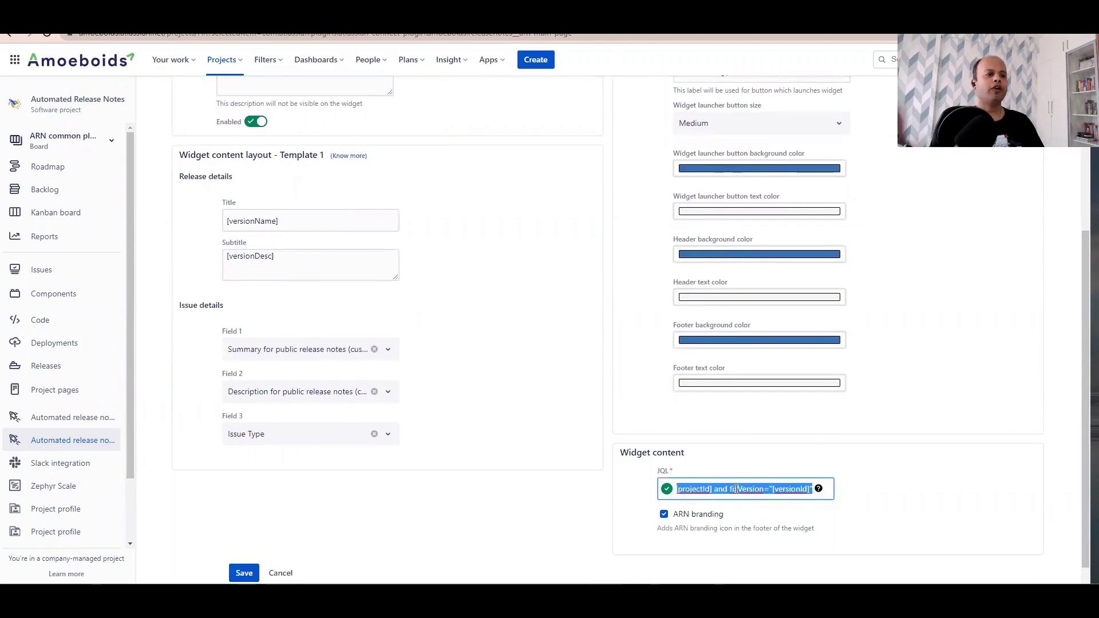
left_click(737, 490)
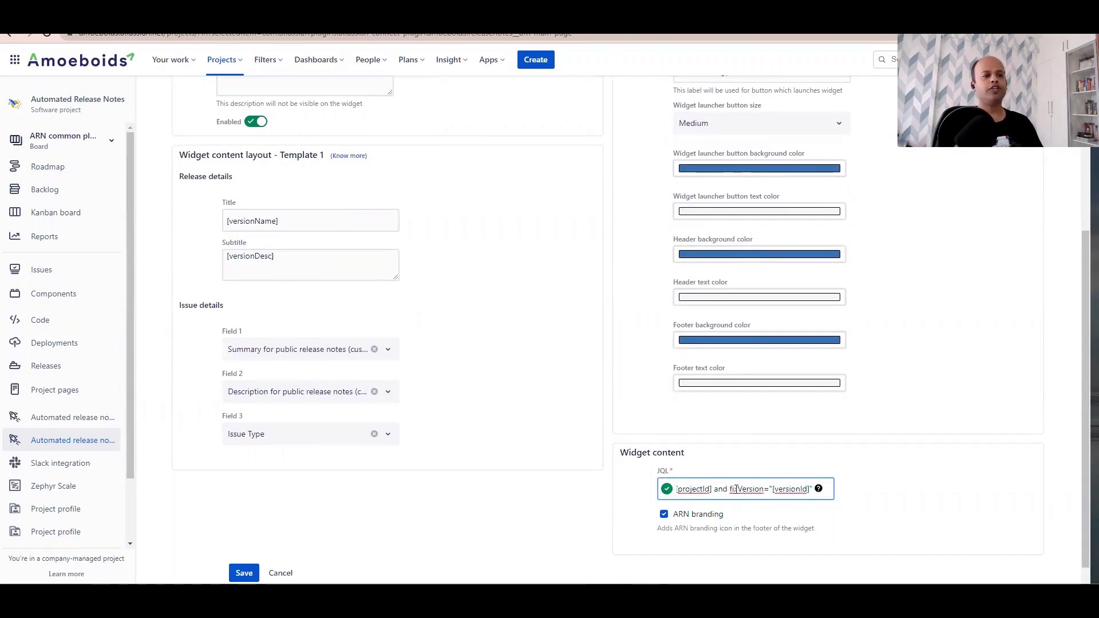
key("Home")
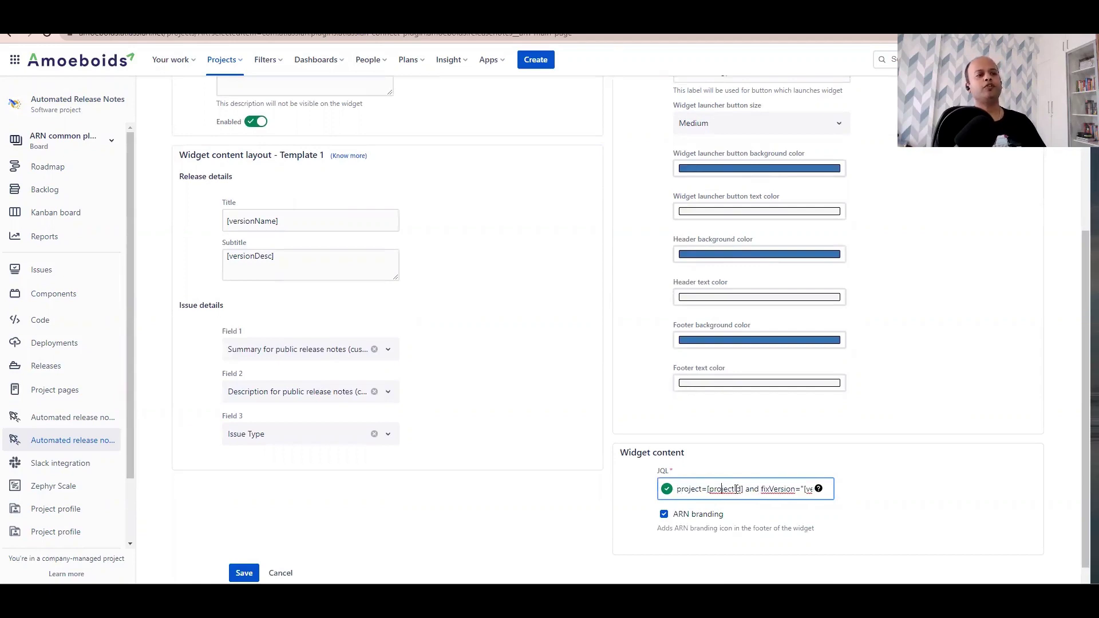
key("Right")
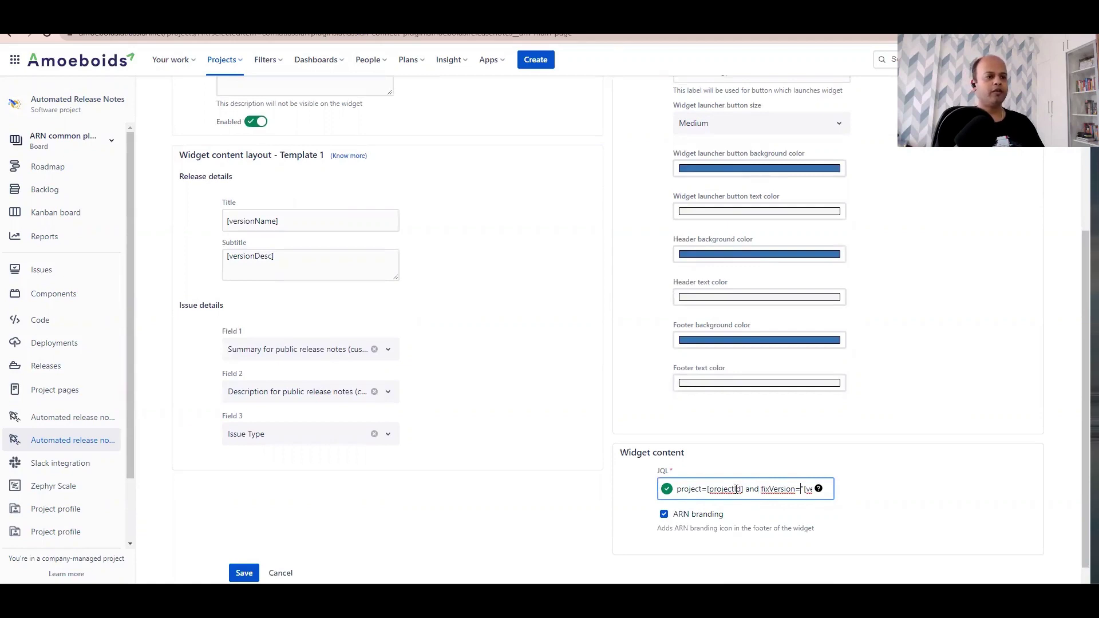
key("Right")
key("Right")
key("Right")
key("Right")
key("Right")
key("Right")
key("Right")
key("Right")
key("Right")
key("Right")
key("Right")
key("Right")
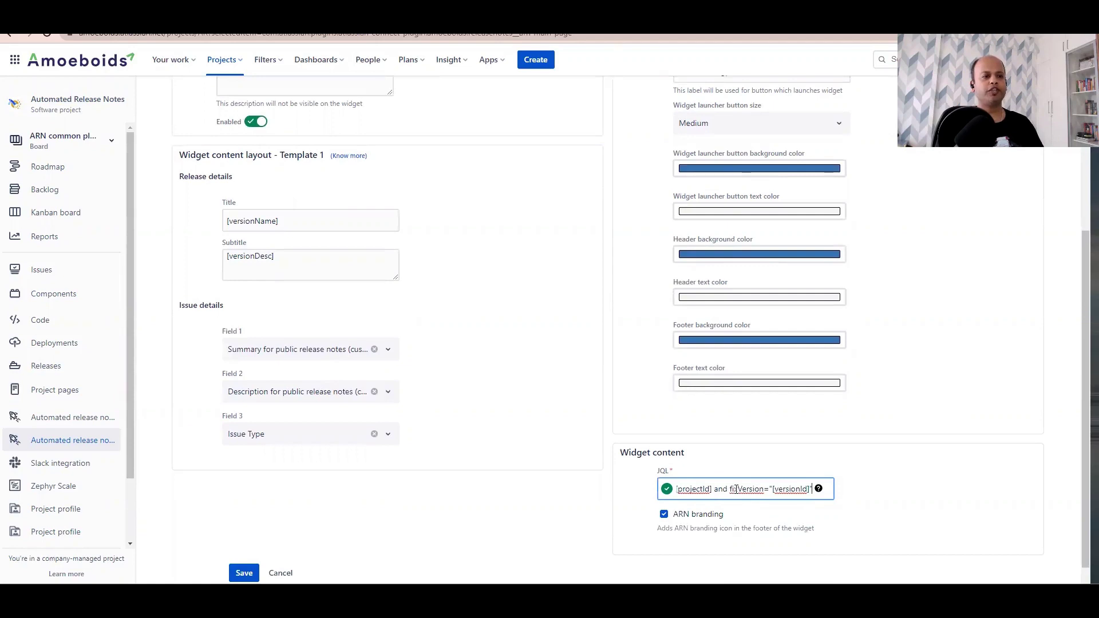
key("Left")
key("Left")
key("Home")
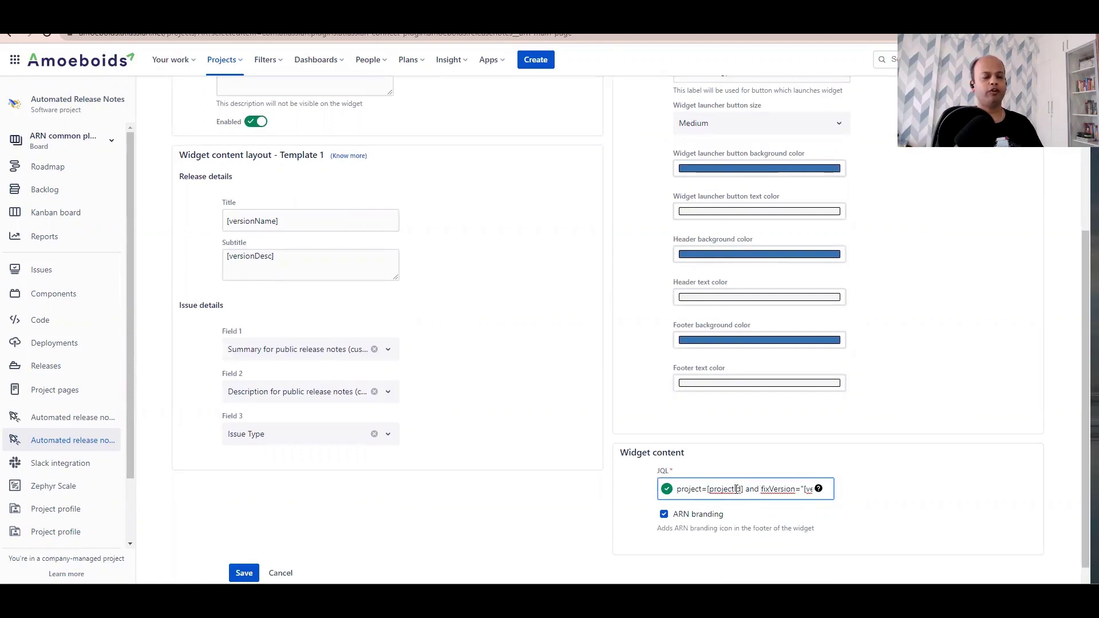
key("End")
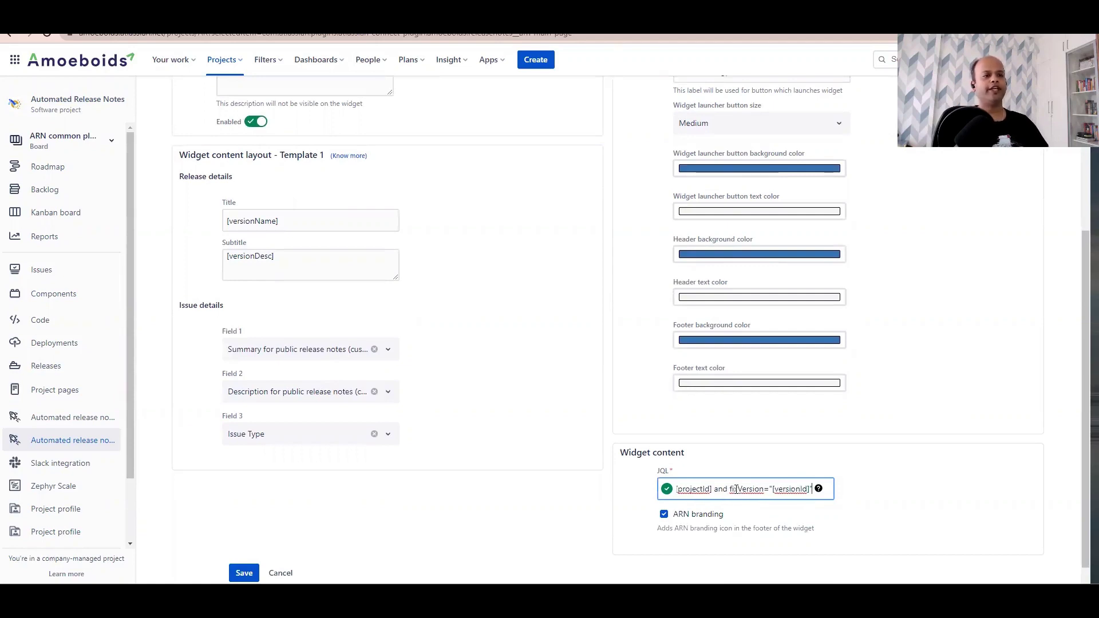
Step: Append AND "Include in public release notes?" = yes to the JQL query
type("an")
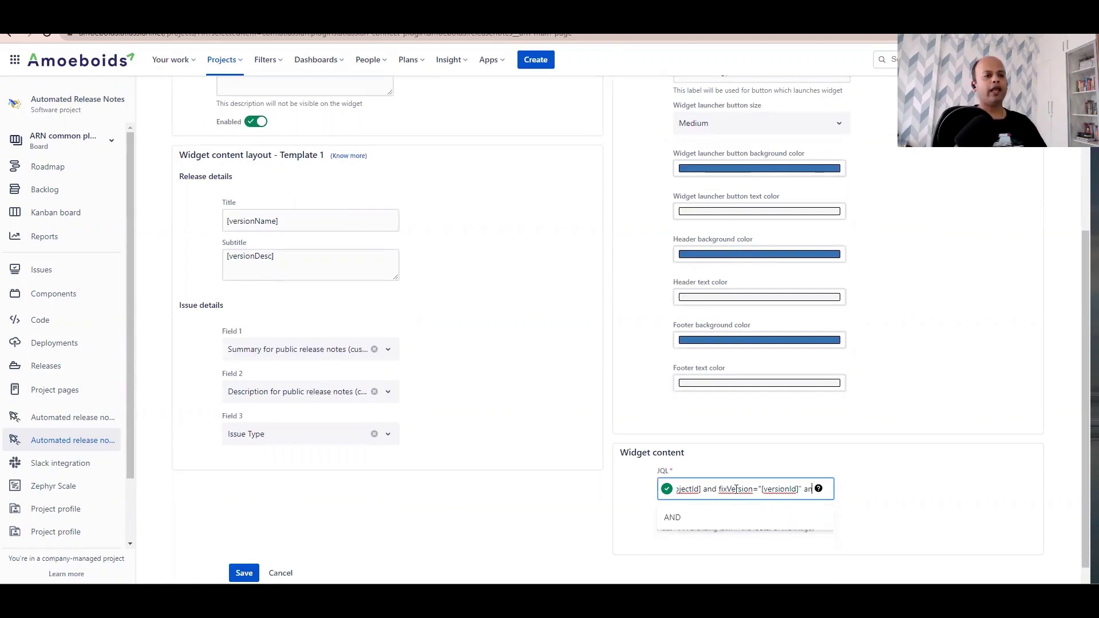
type("d")
key("Return")
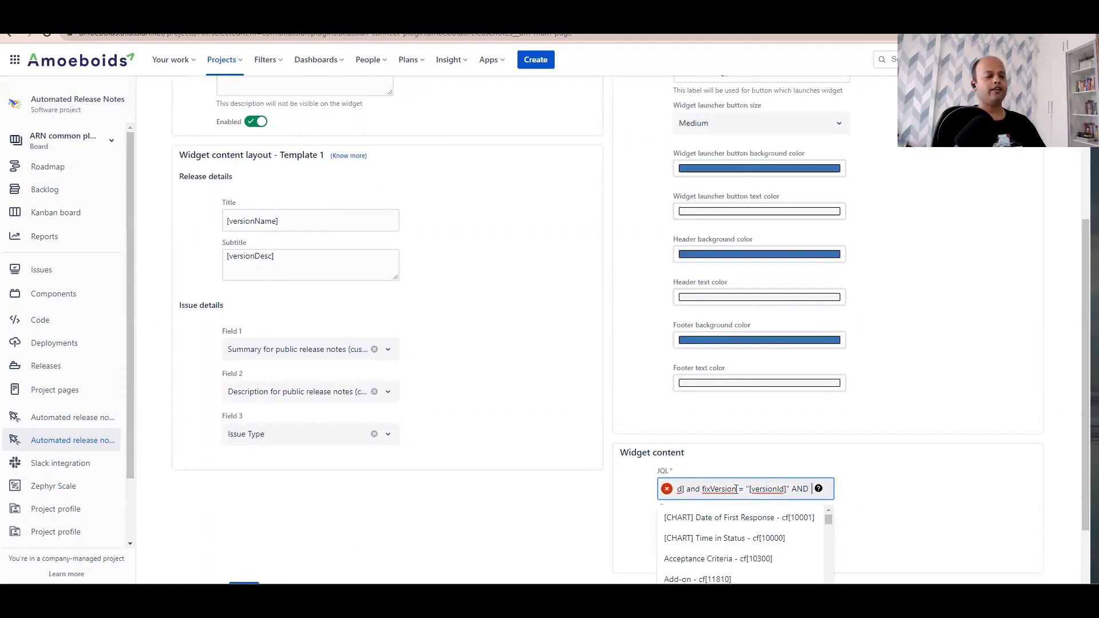
type("incl")
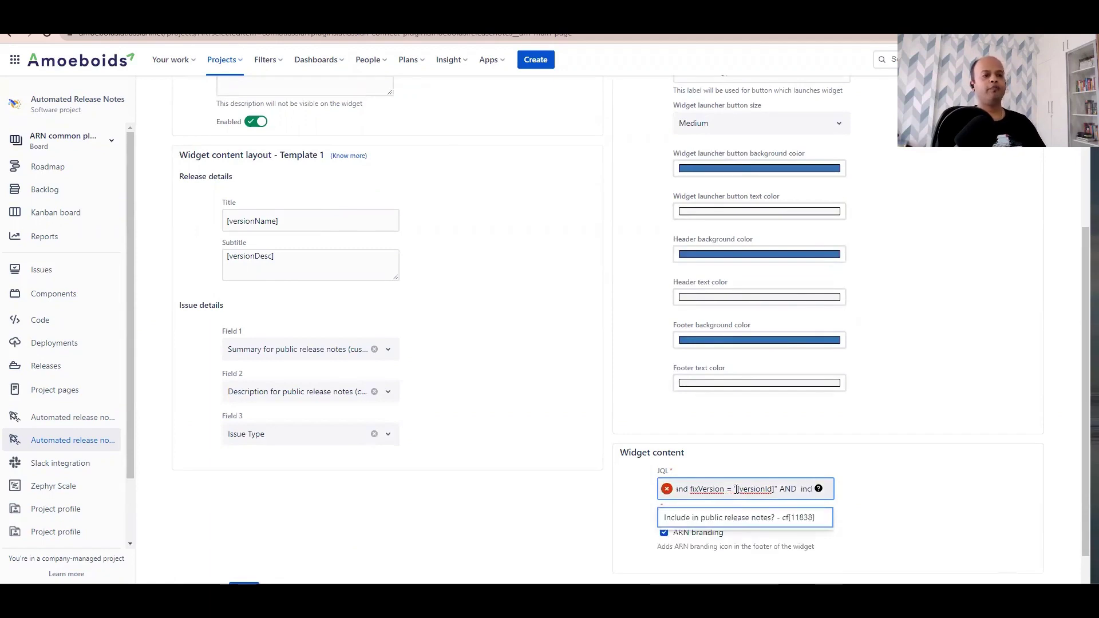
key("Return")
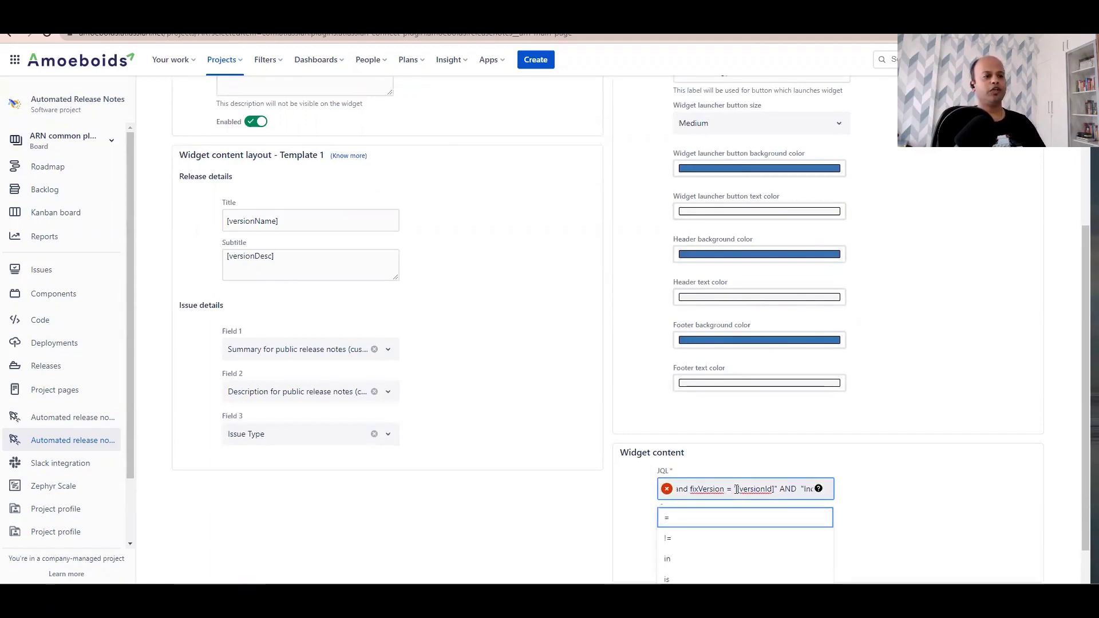
type("= ")
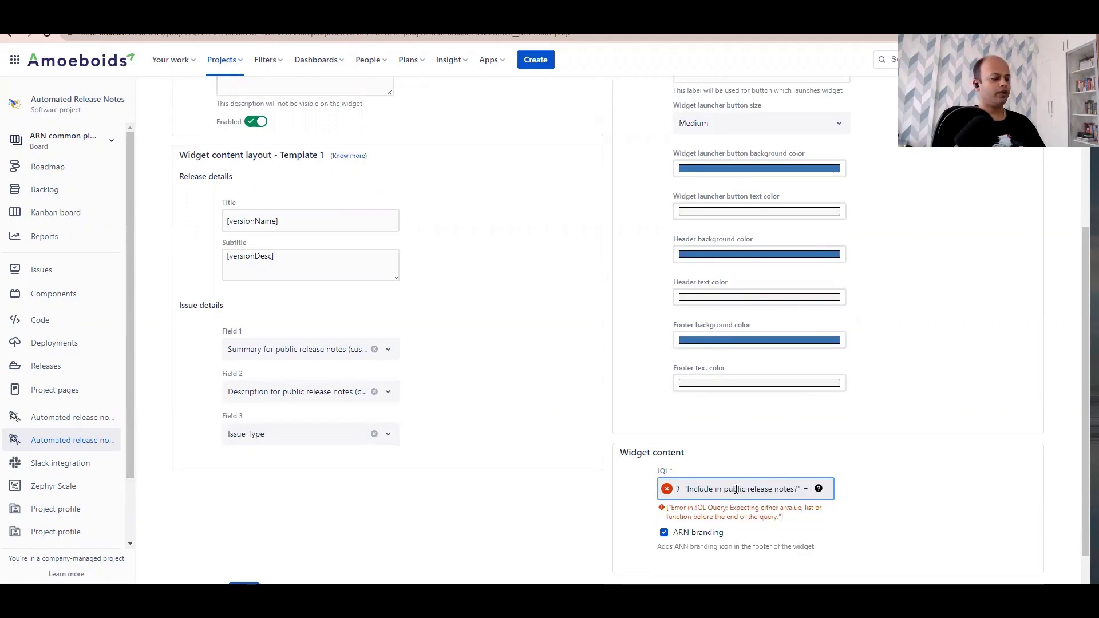
type("yes")
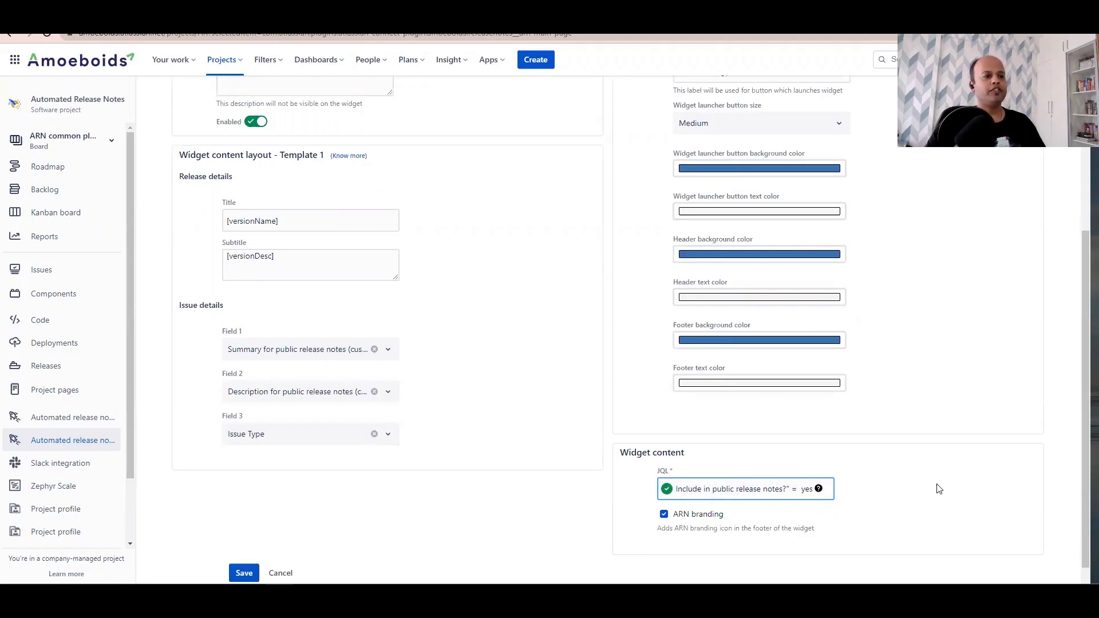
Step: Save the Dummy widget settings and copy its embed script from the Embed tab
left_click(905, 464)
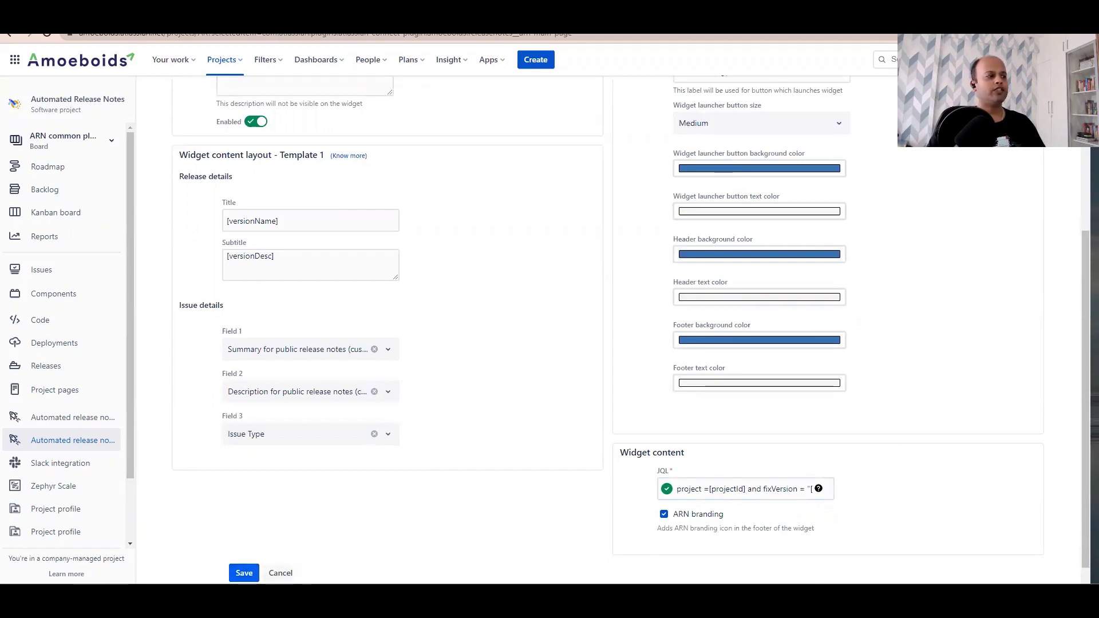
left_click(244, 573)
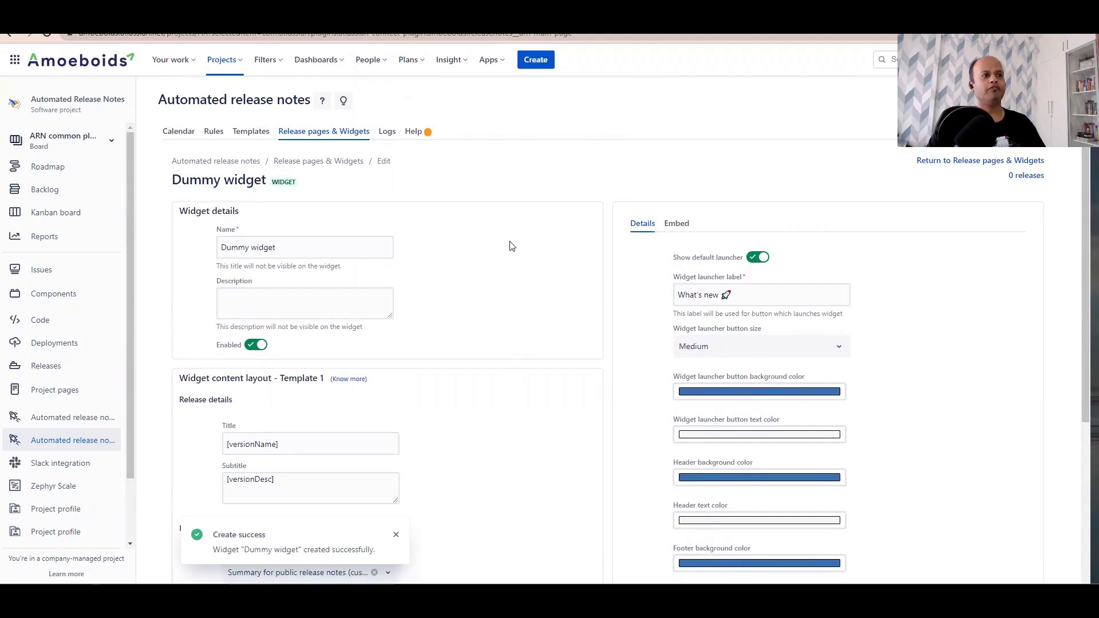
left_click(676, 225)
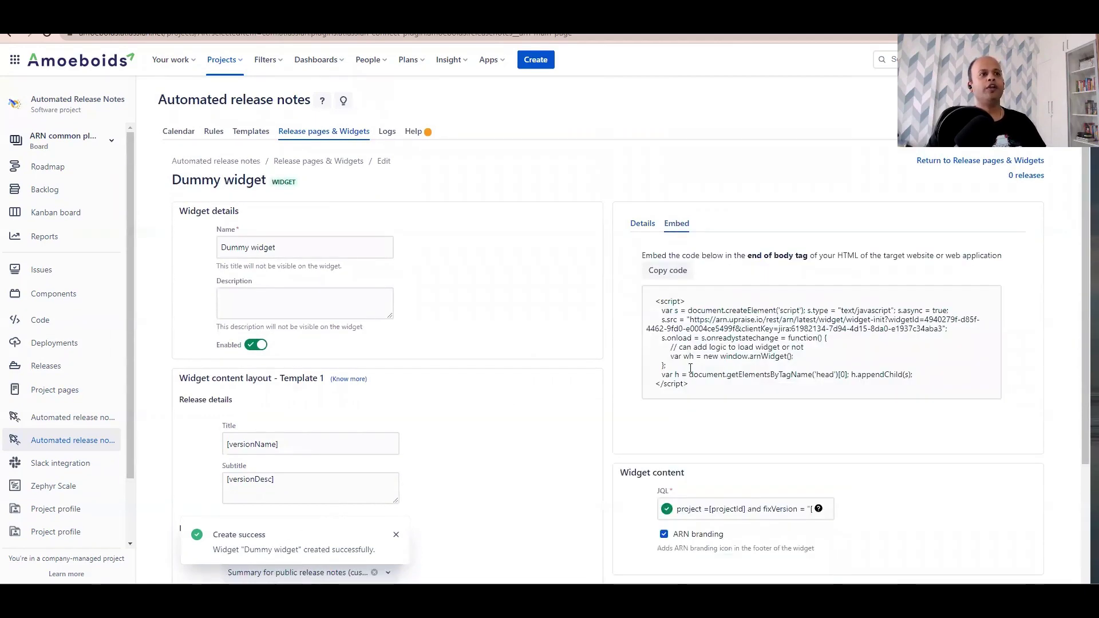
triple_click(708, 364)
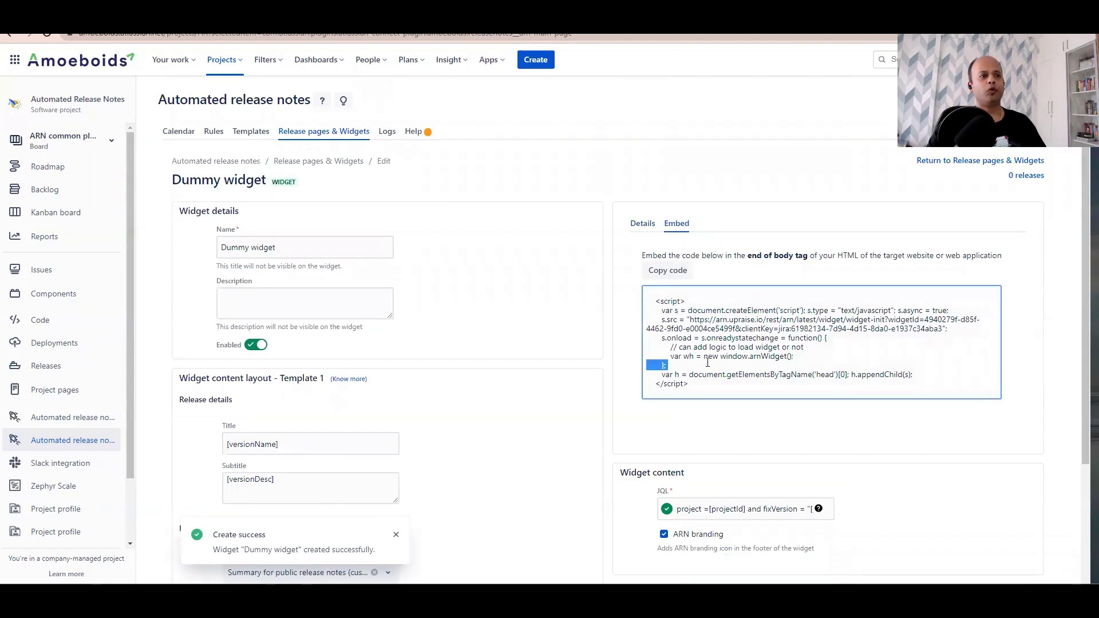
left_click(667, 270)
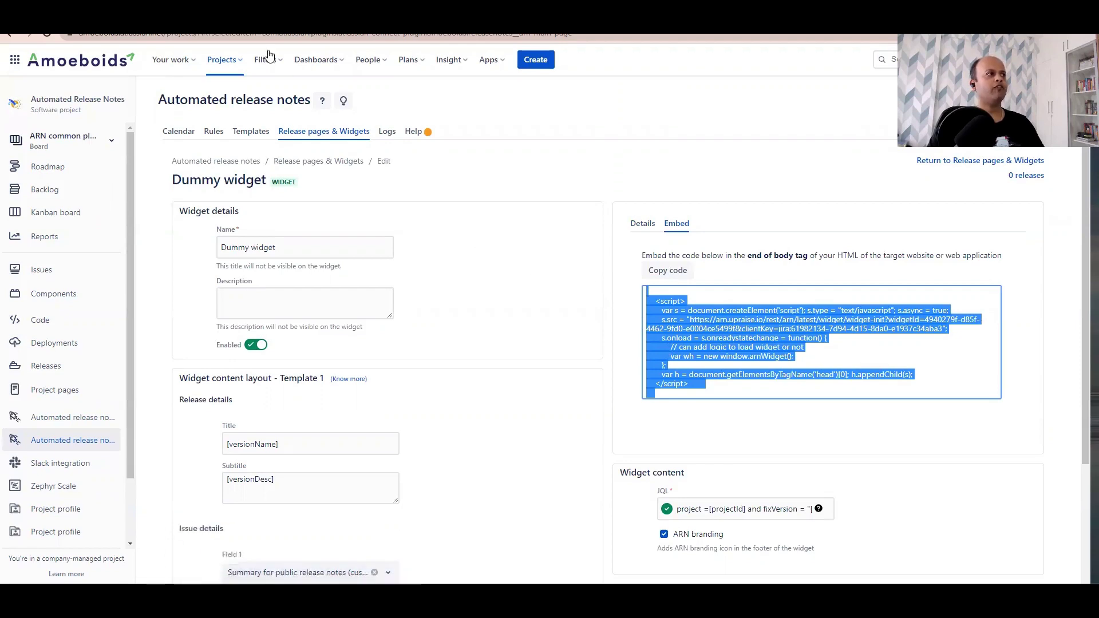
Step: Paste the embed script into JSFiddle's HTML pane, tidy and run it, then return to Jira
key("ctrl+Tab")
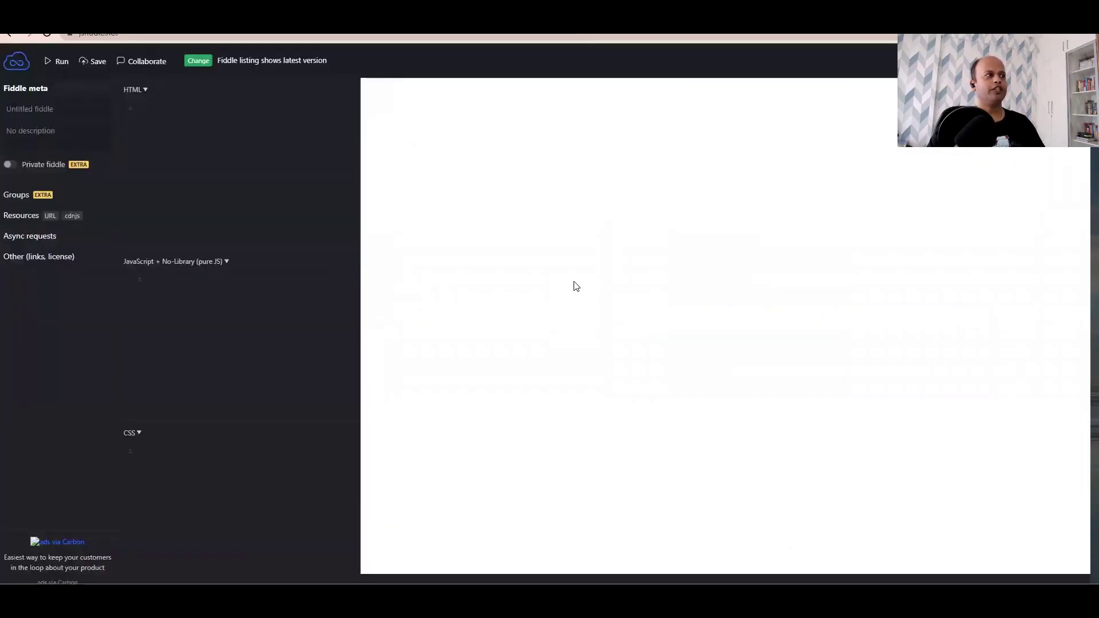
left_click(232, 178)
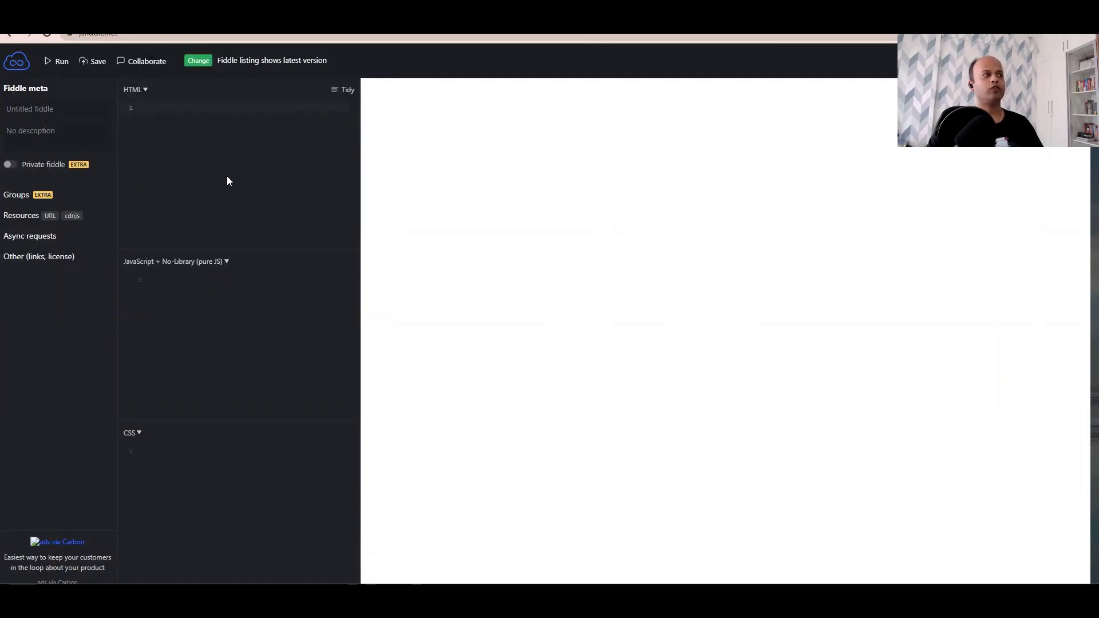
key("ctrl+v")
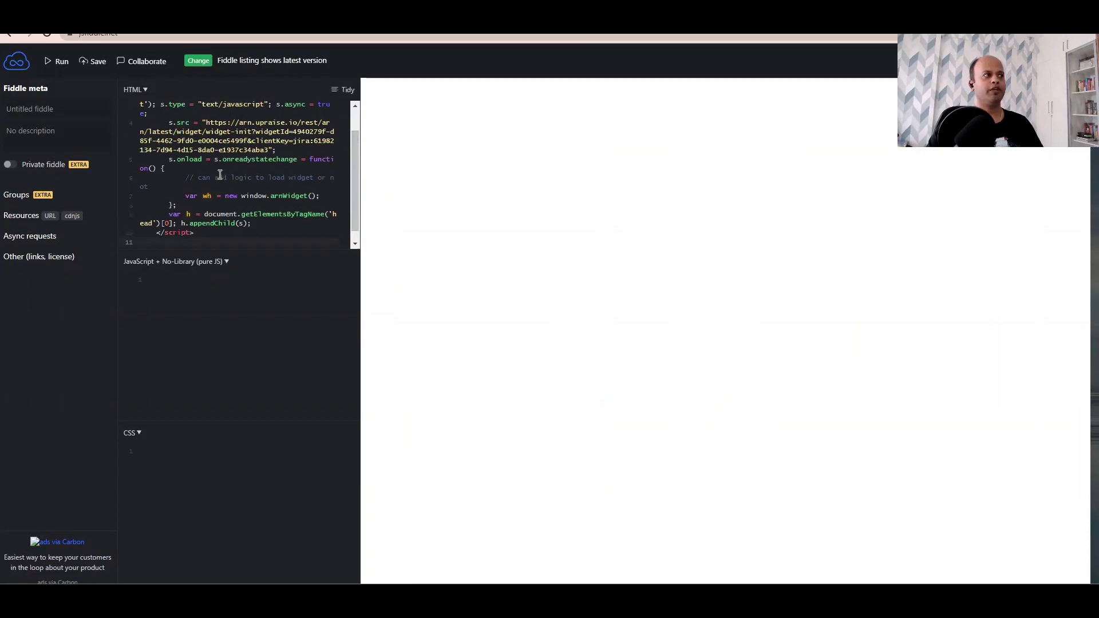
left_click(342, 90)
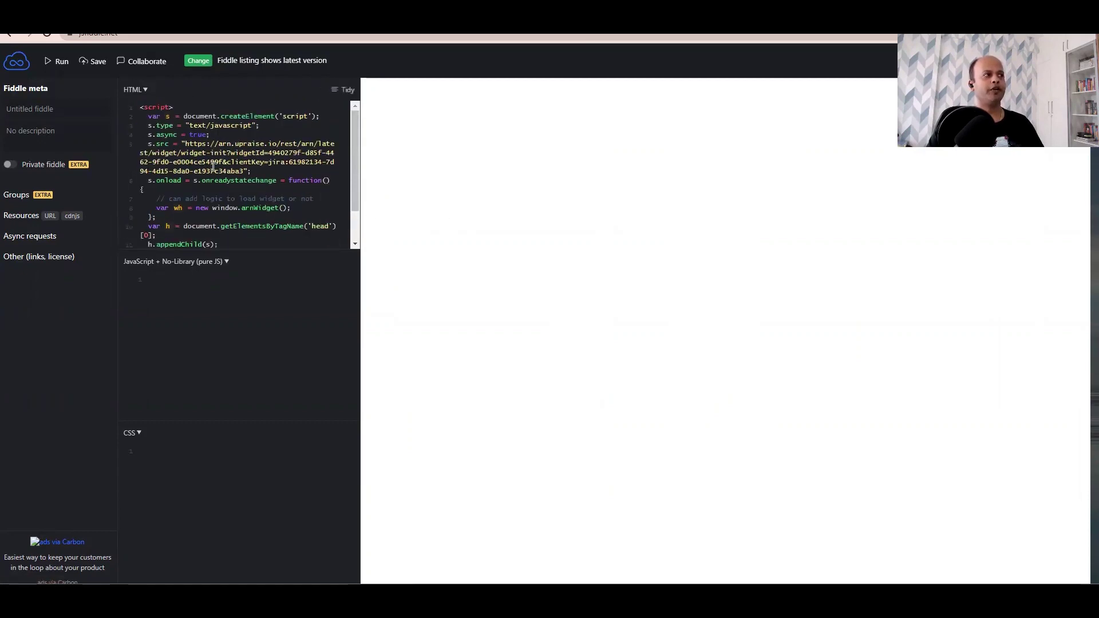
left_click(54, 61)
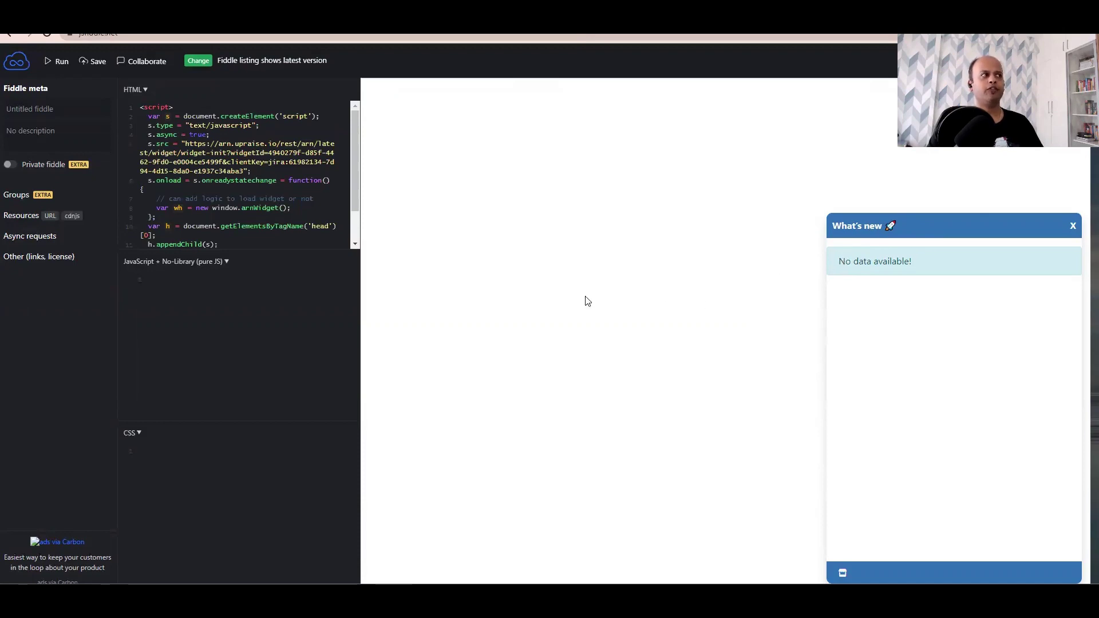
key("ctrl+Tab")
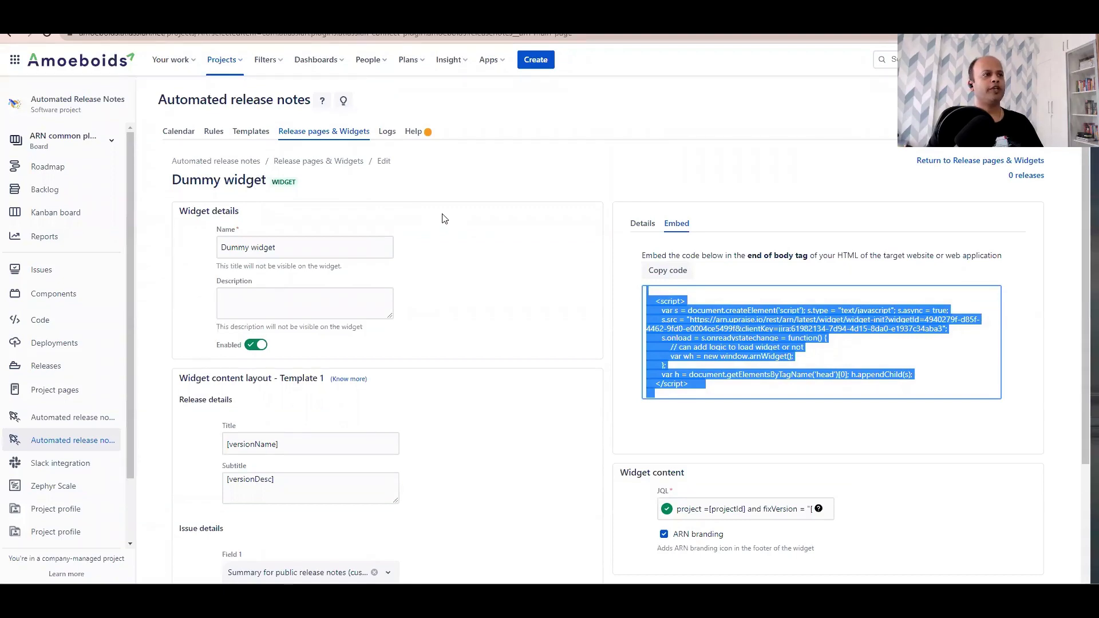
Step: Create a manual-trigger rule named 'Dummy widget rule' from the Rules list
left_click(487, 192)
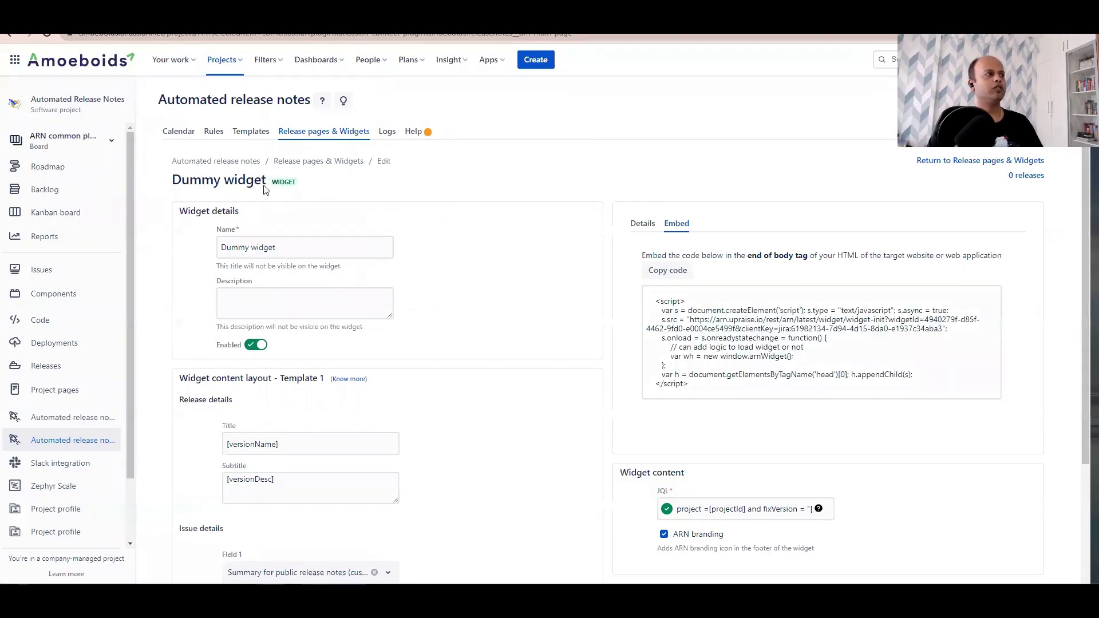
left_click(214, 141)
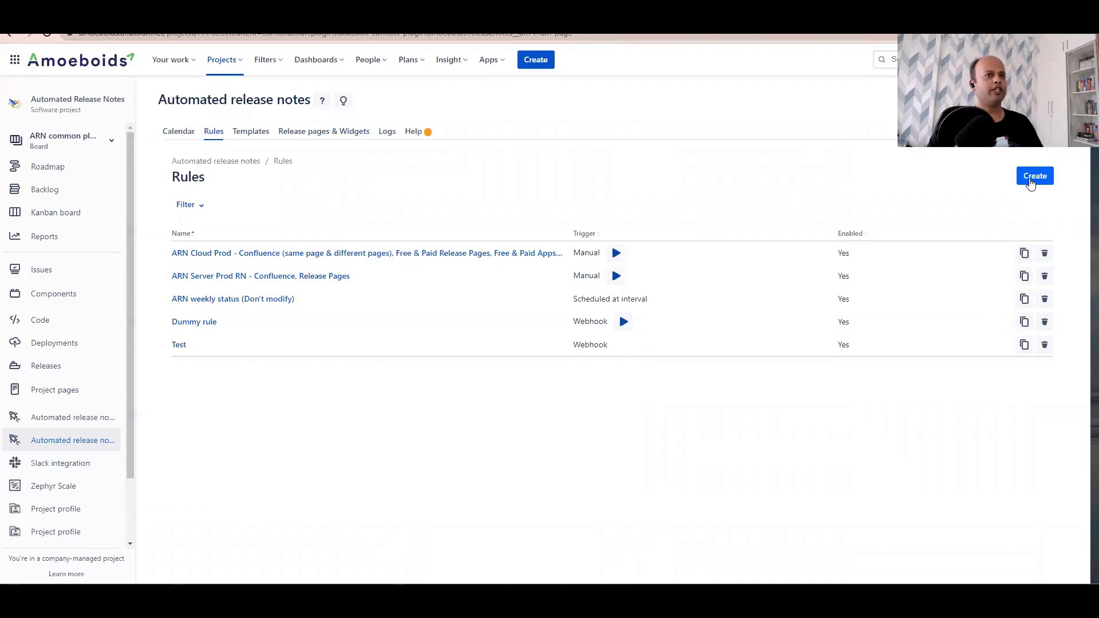
left_click(1031, 182)
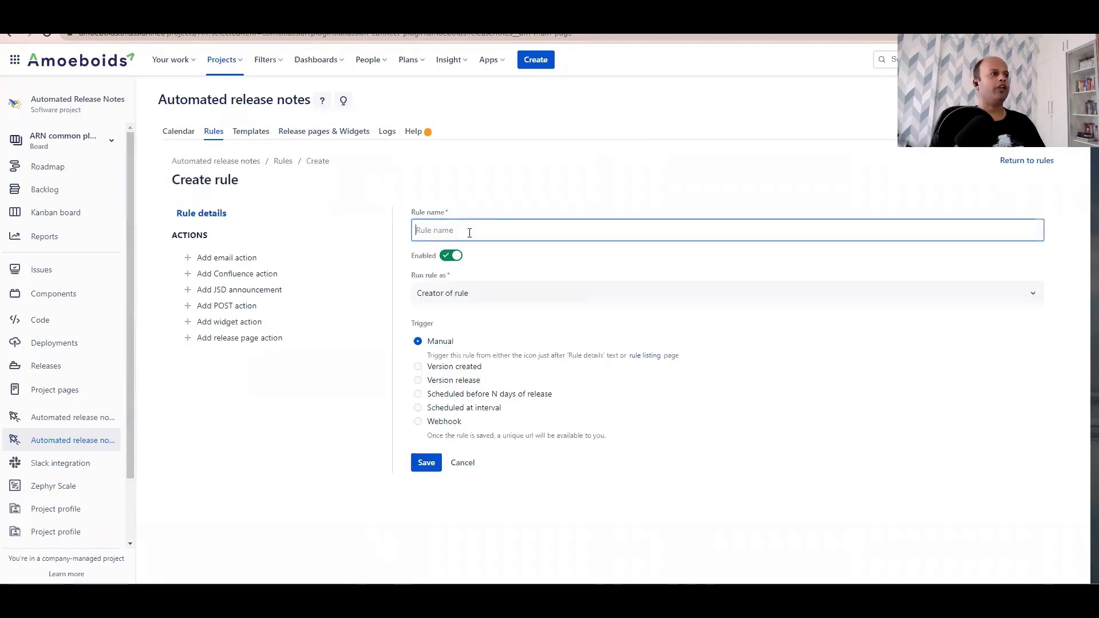
type("Dummy wid")
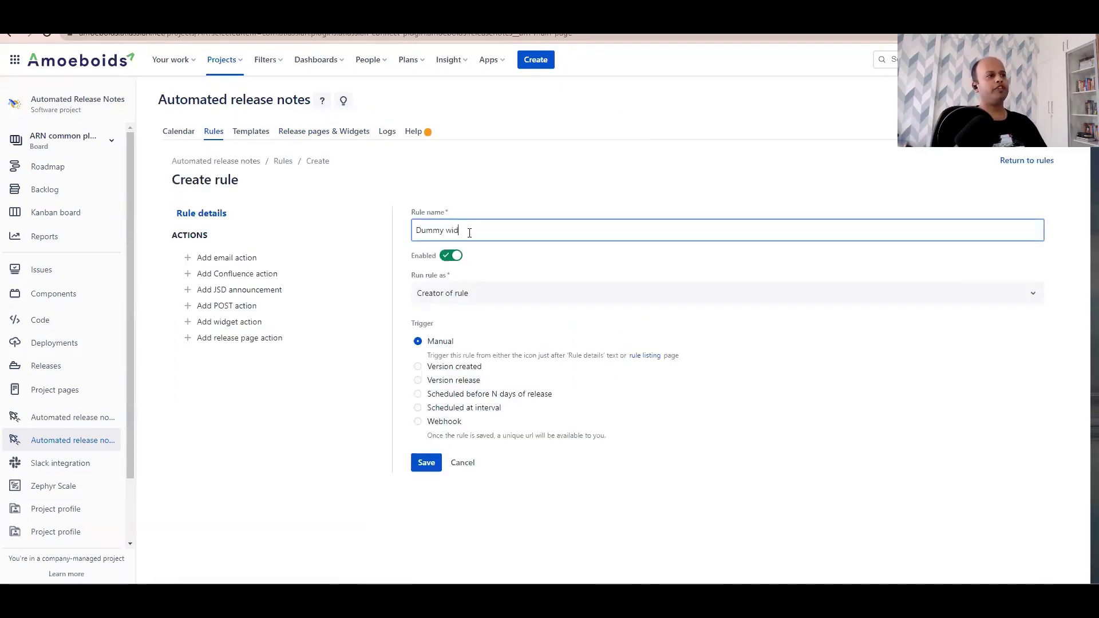
type("get rule")
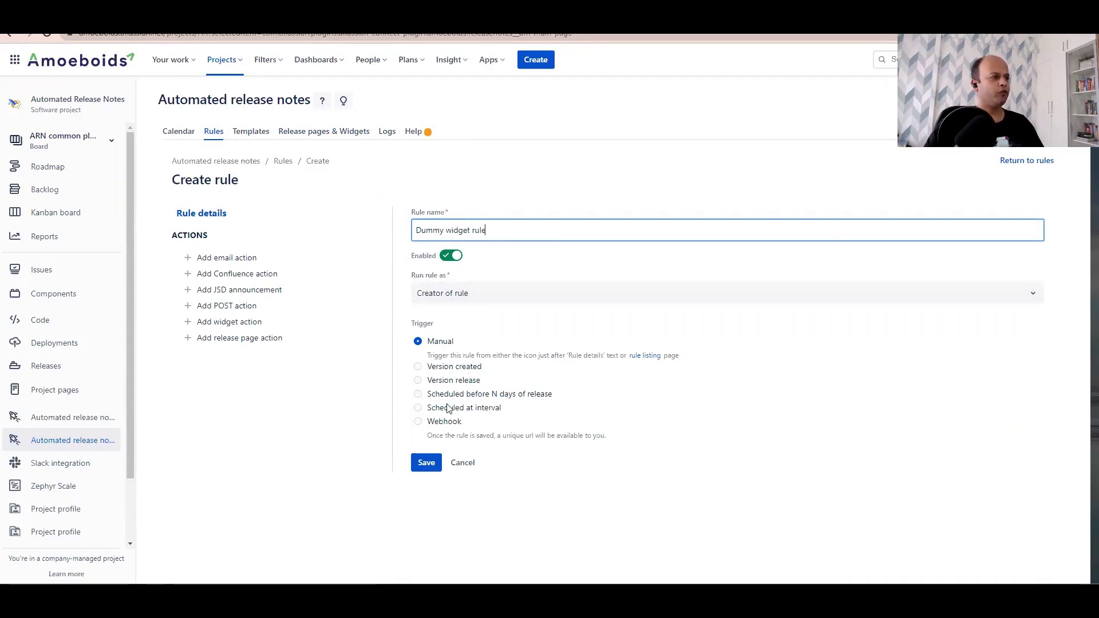
left_click(426, 462)
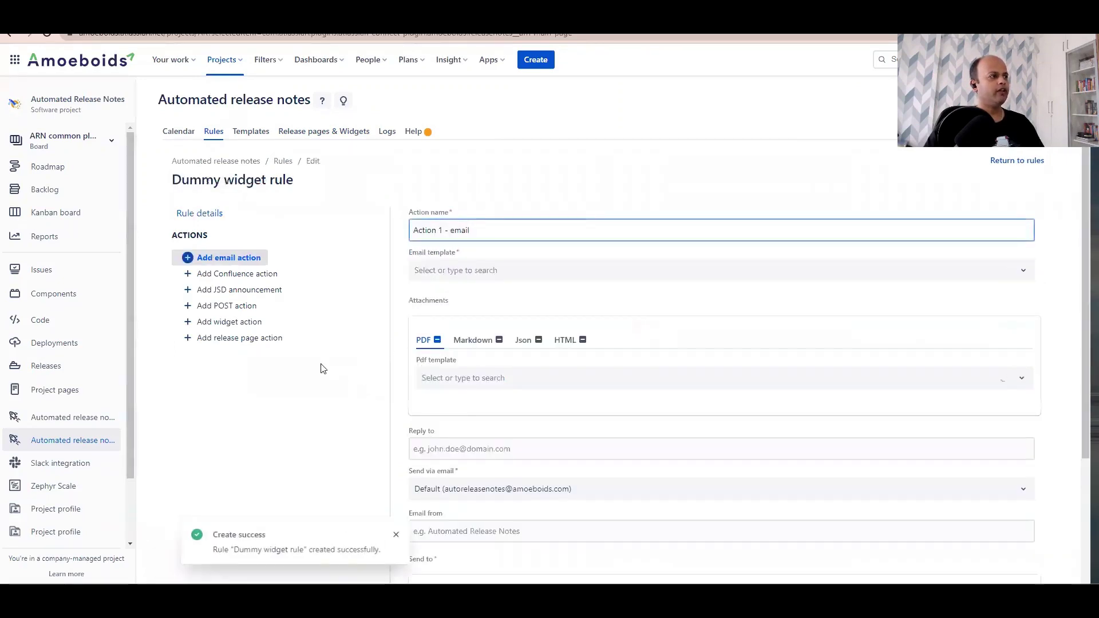
Step: Add and save a widget action targeting Dummy widget, then return to the rule details
left_click(229, 325)
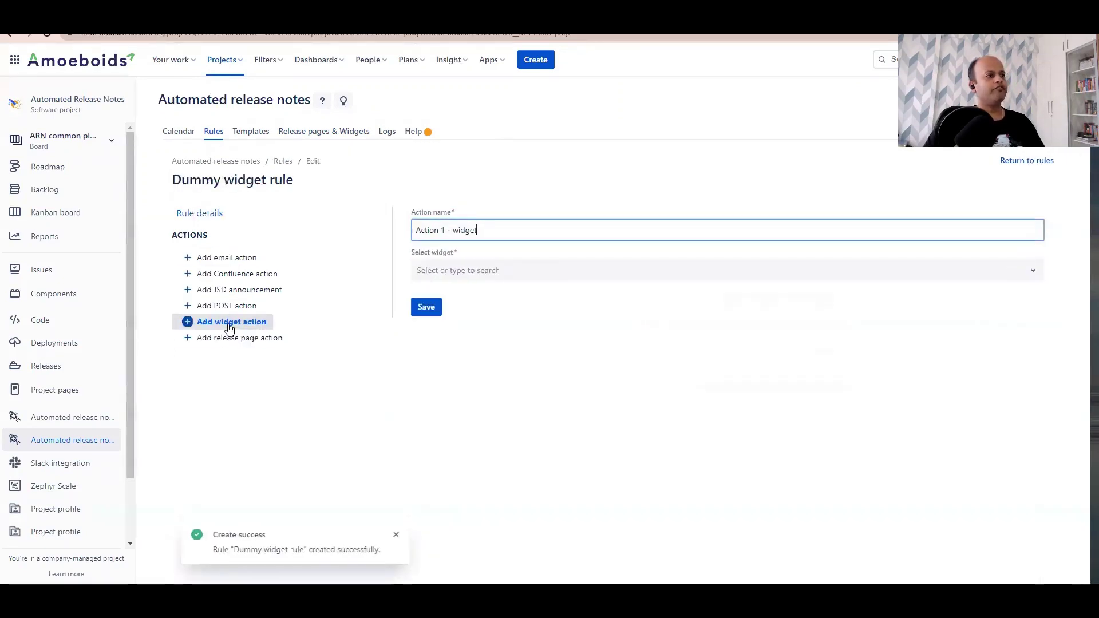
left_click(451, 275)
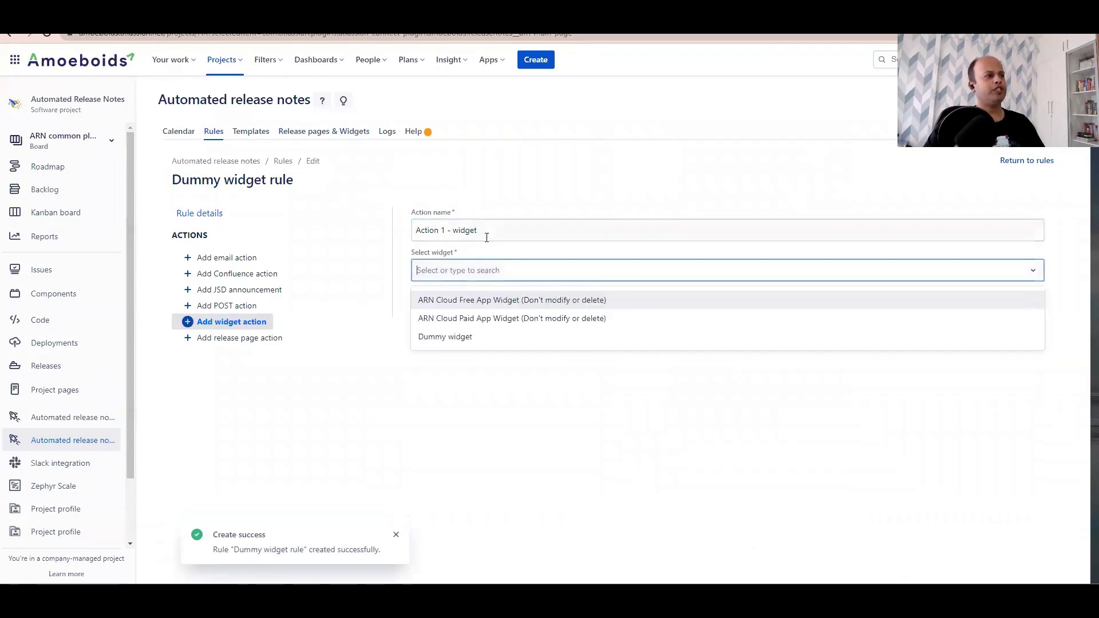
left_click(445, 338)
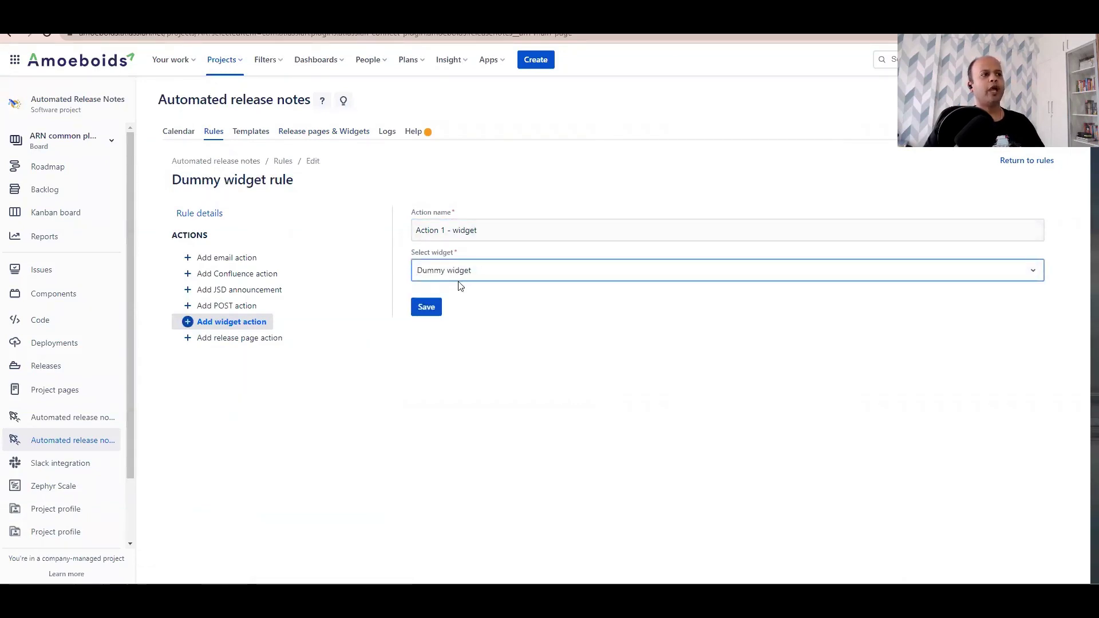
left_click(426, 307)
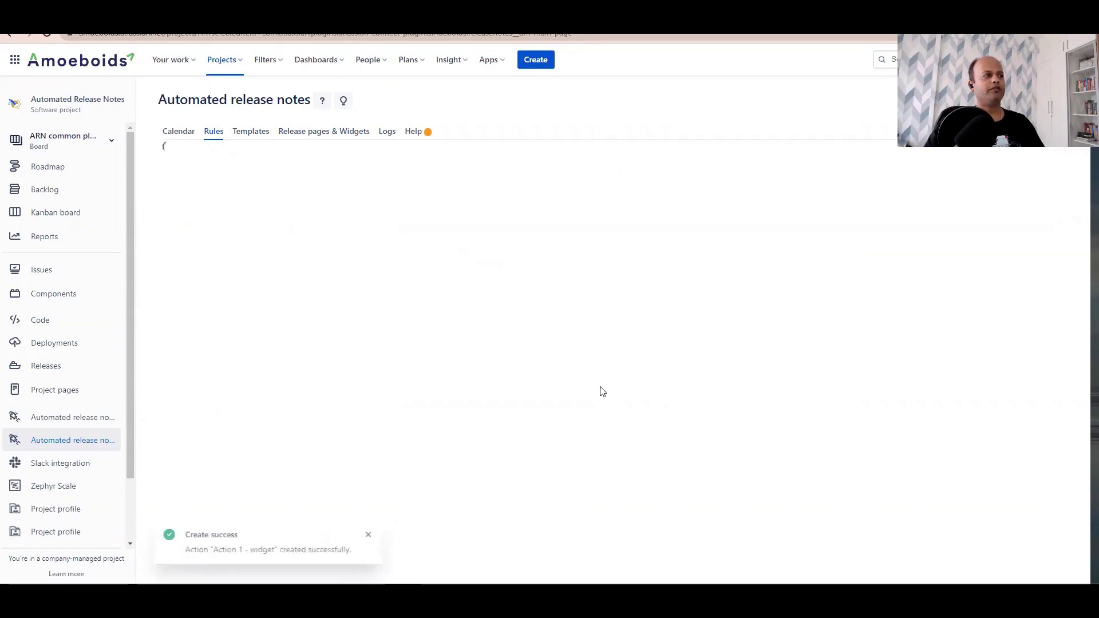
left_click(205, 213)
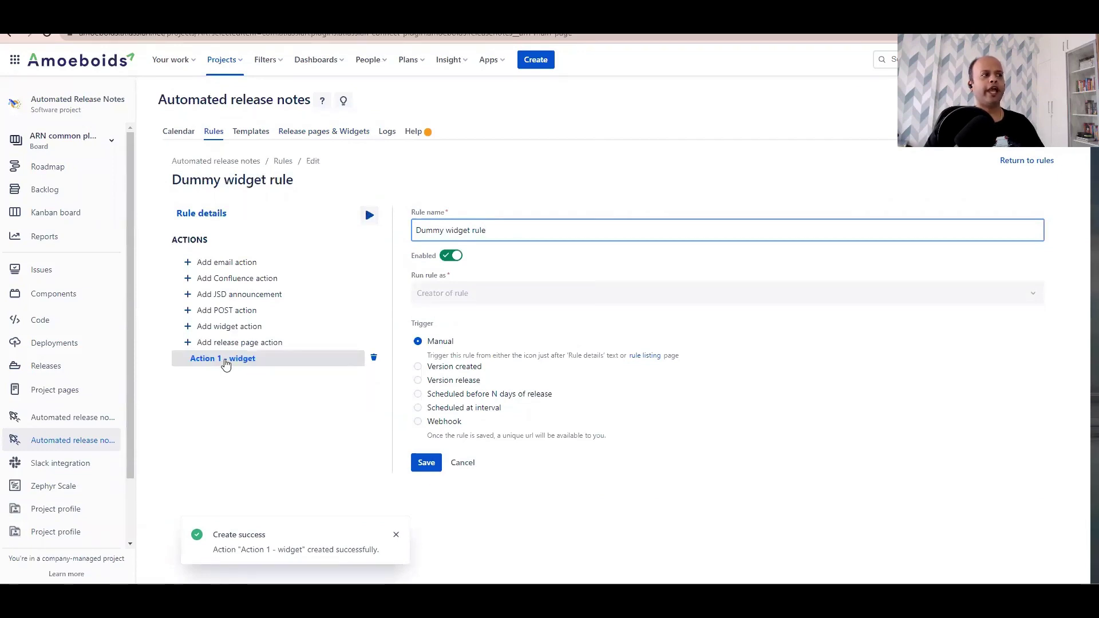
Step: Run the rule manually for released version 13th October 2021, excluding unreleased versions
left_click(368, 217)
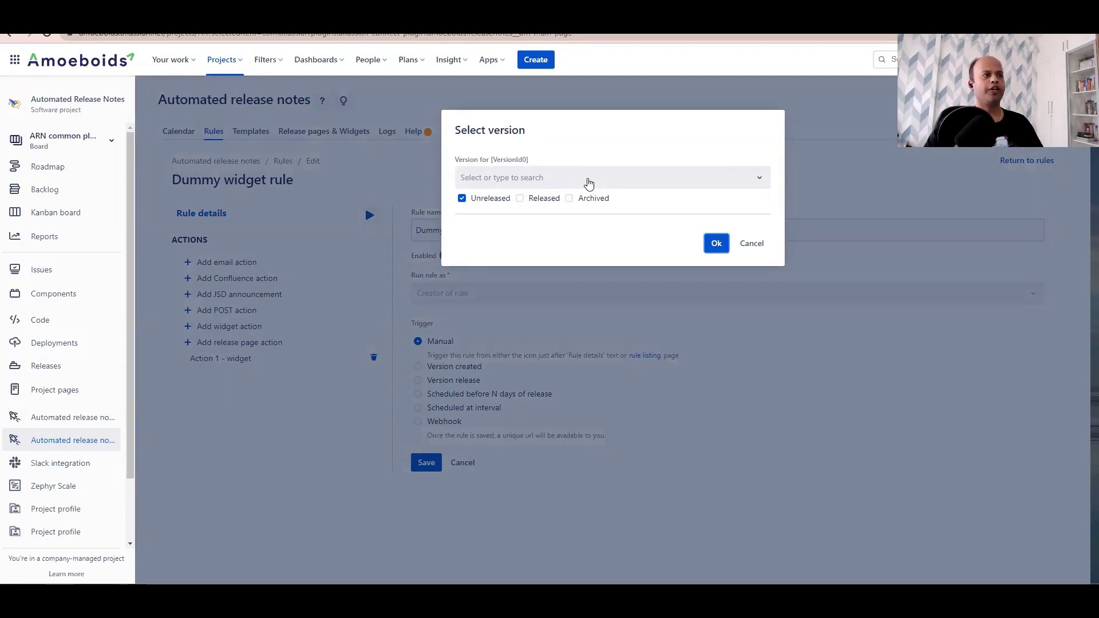
left_click(589, 184)
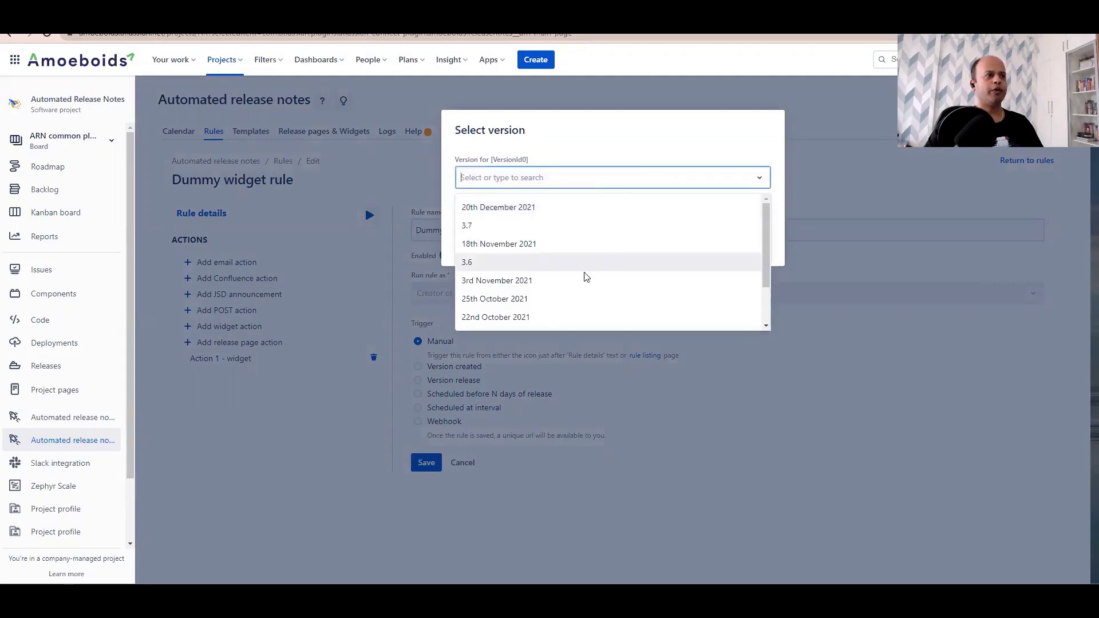
scroll(589, 284, "down", 1)
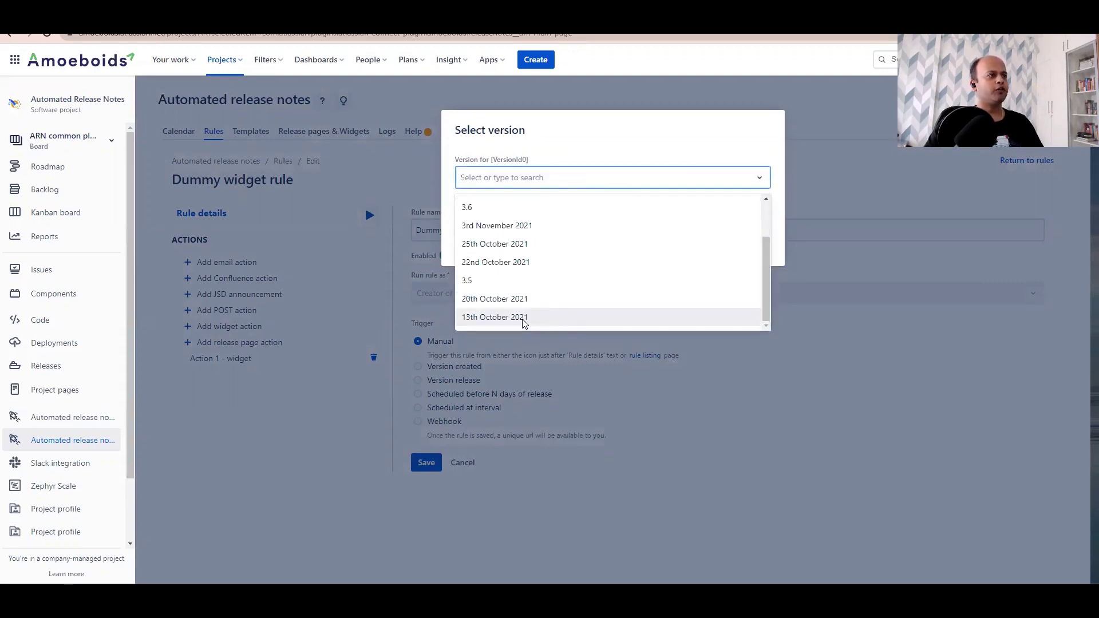
left_click(567, 130)
left_click(481, 199)
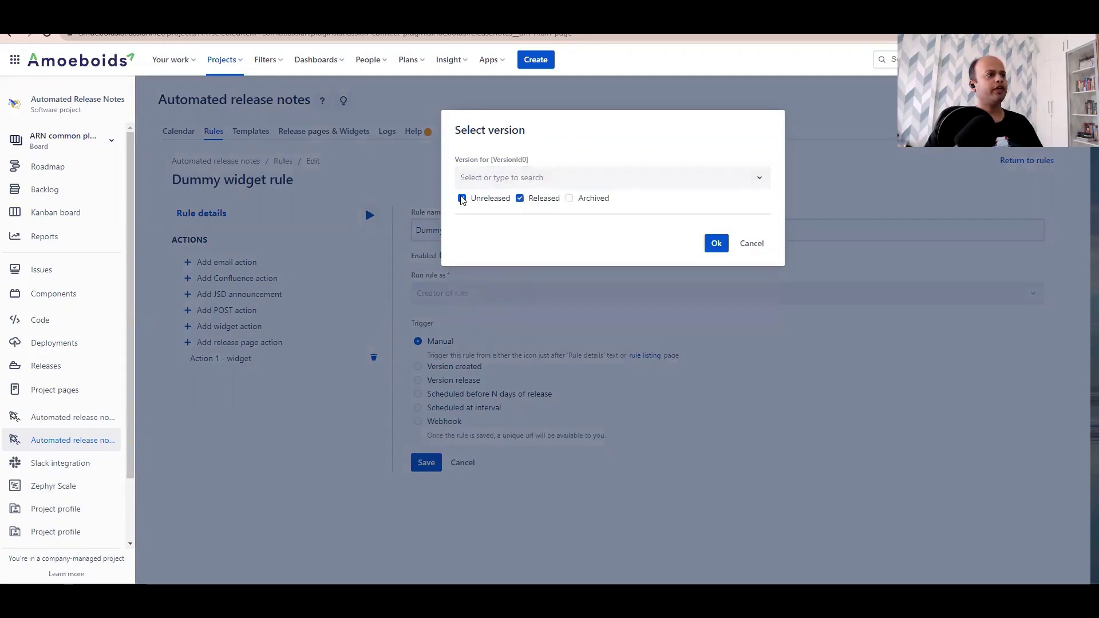
left_click(522, 178)
scroll(577, 308, "down", 1)
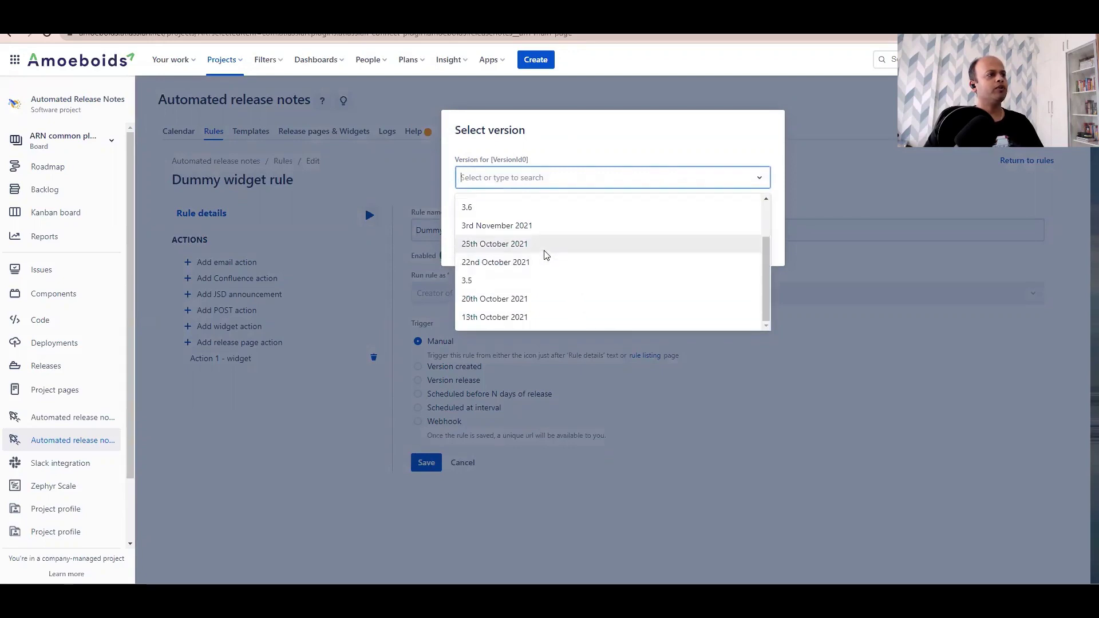
left_click(530, 317)
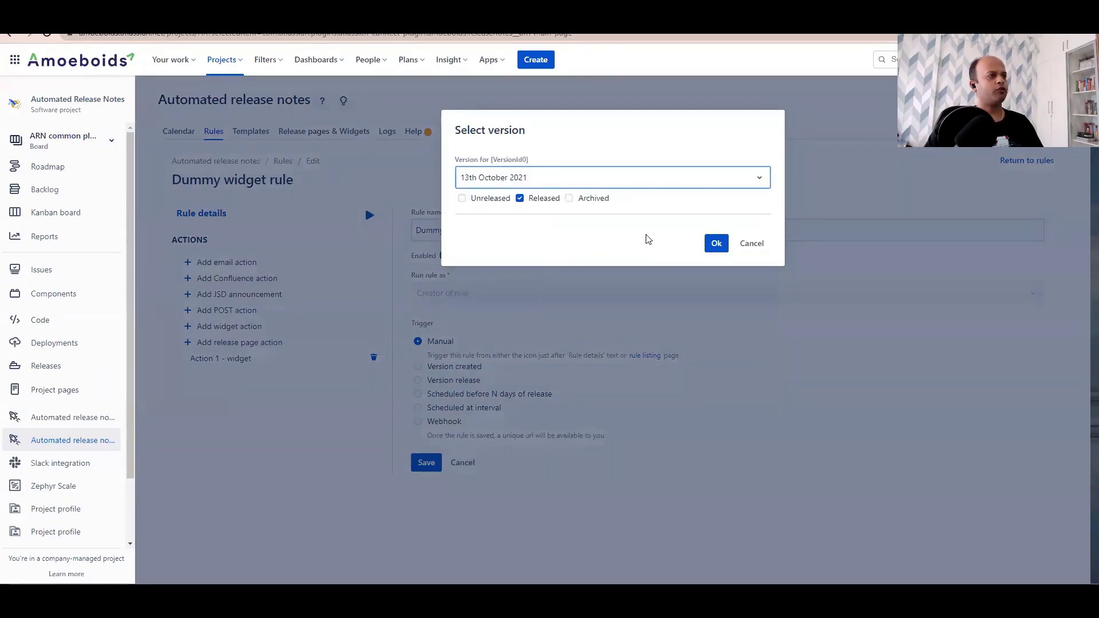
left_click(717, 243)
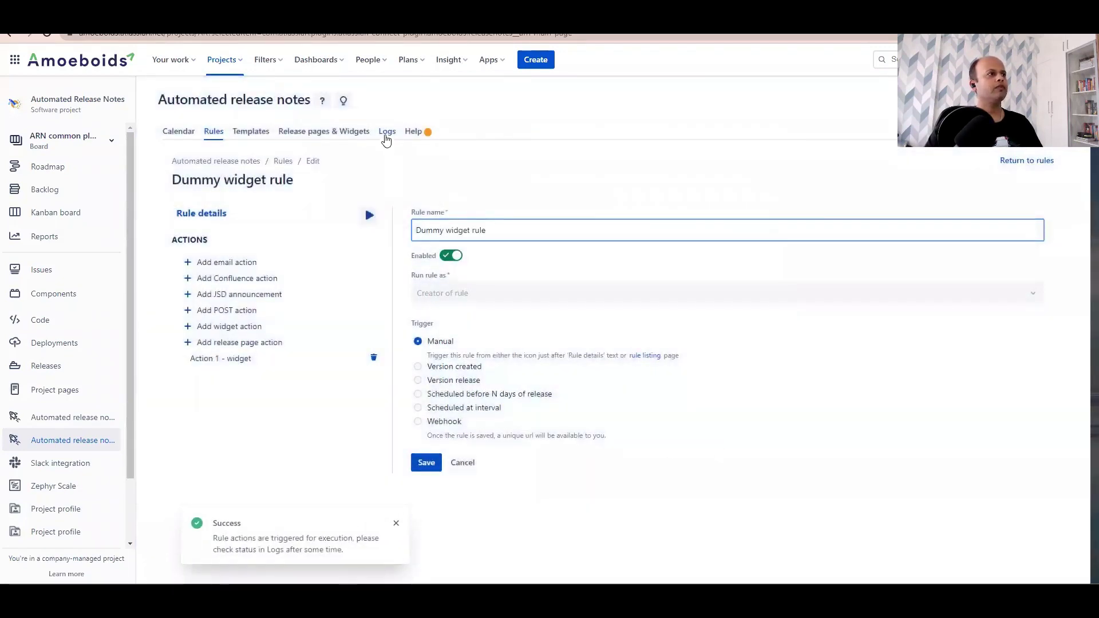
Step: Open the Logs and refresh until the Dummy widget rule run shows Success
left_click(387, 134)
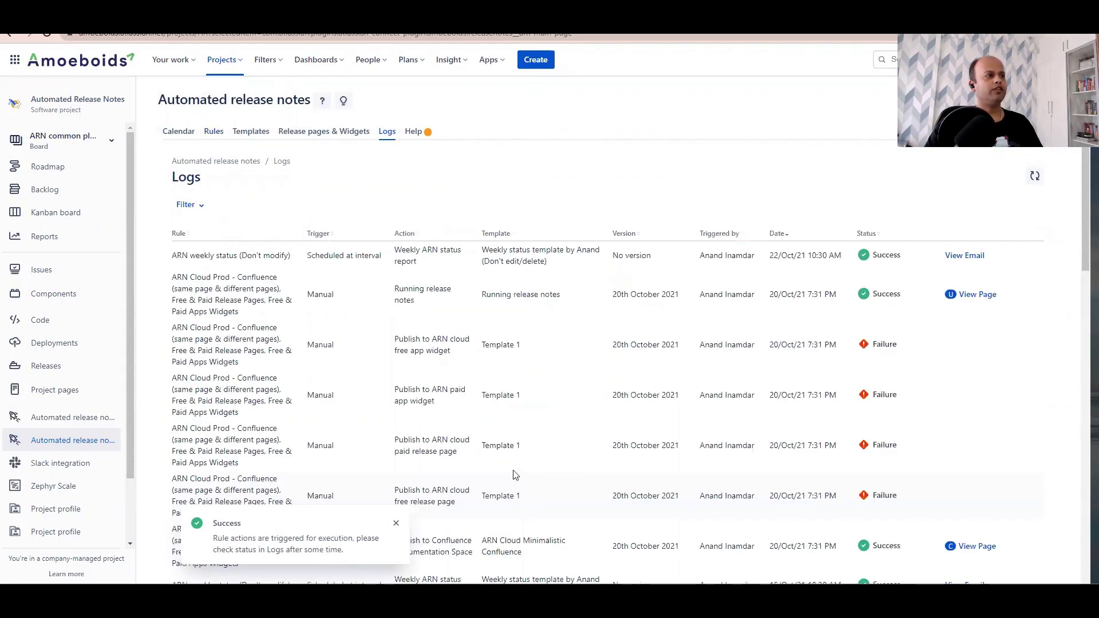
left_click(1034, 179)
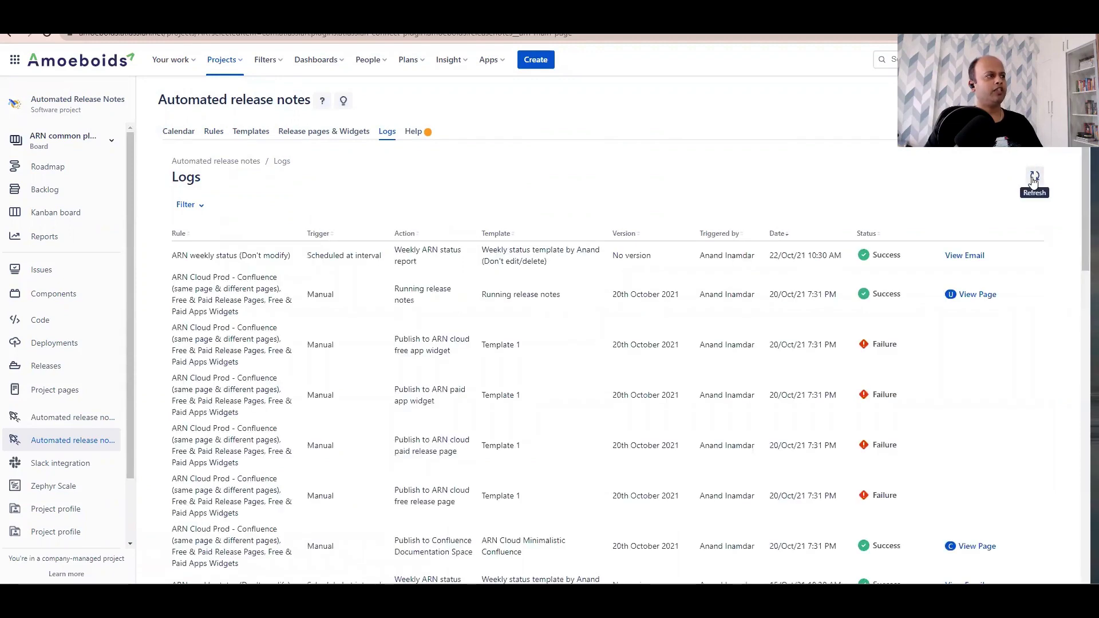
left_click(1034, 181)
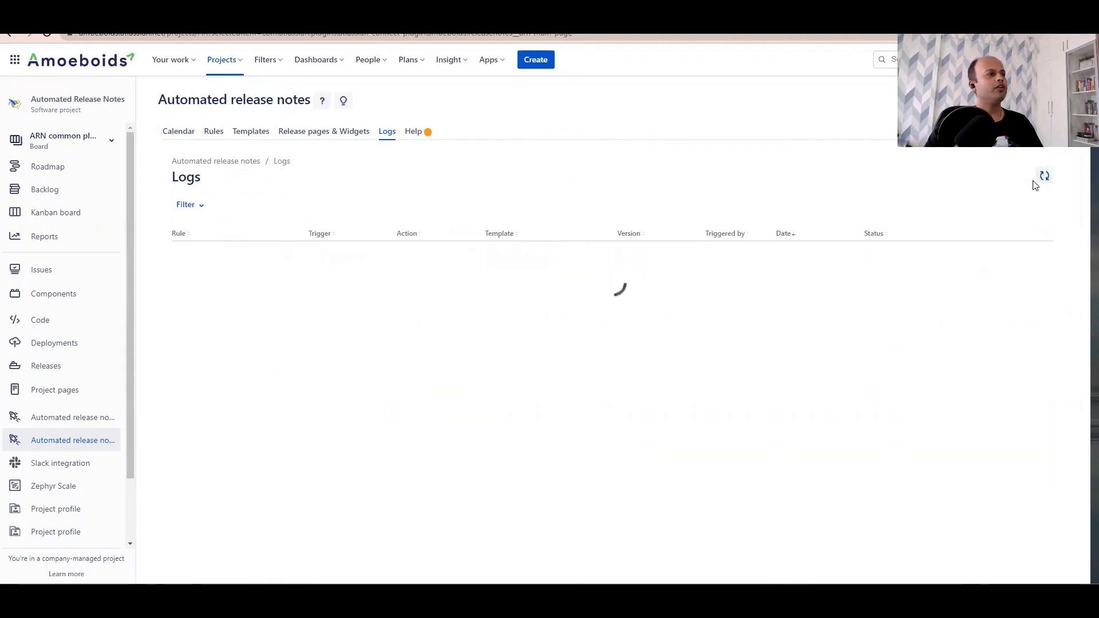
left_click(1034, 181)
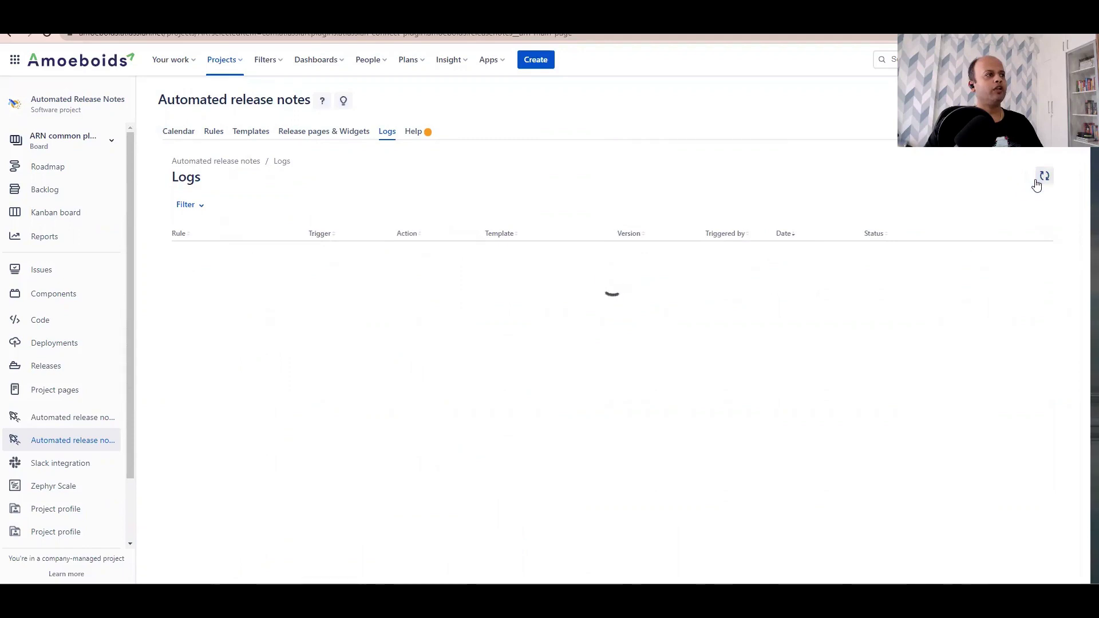
left_click(1035, 182)
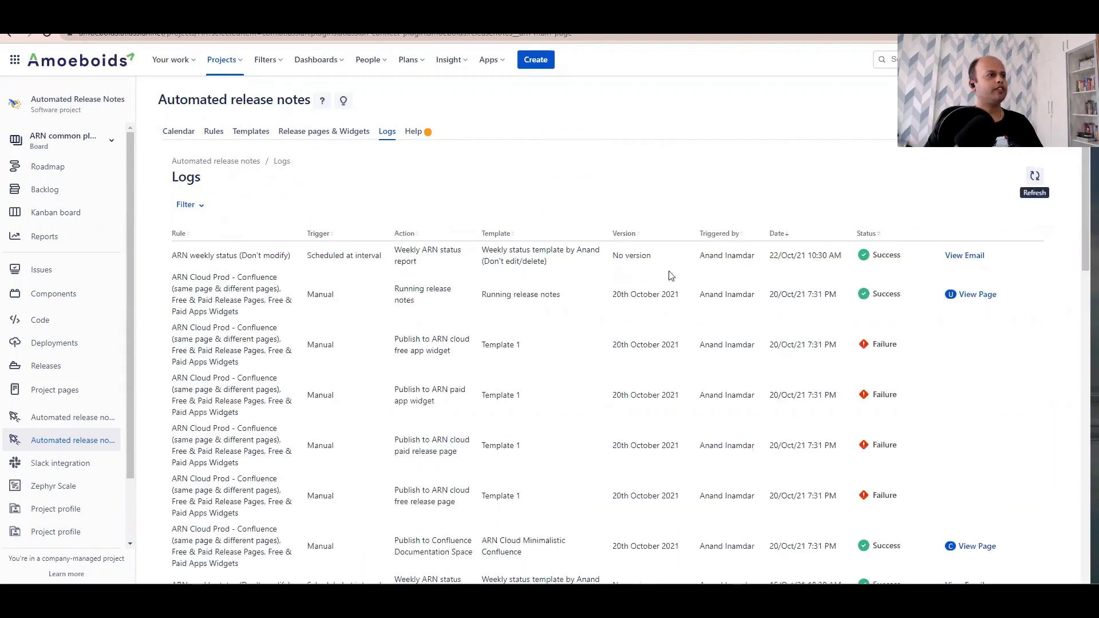
left_click(1036, 179)
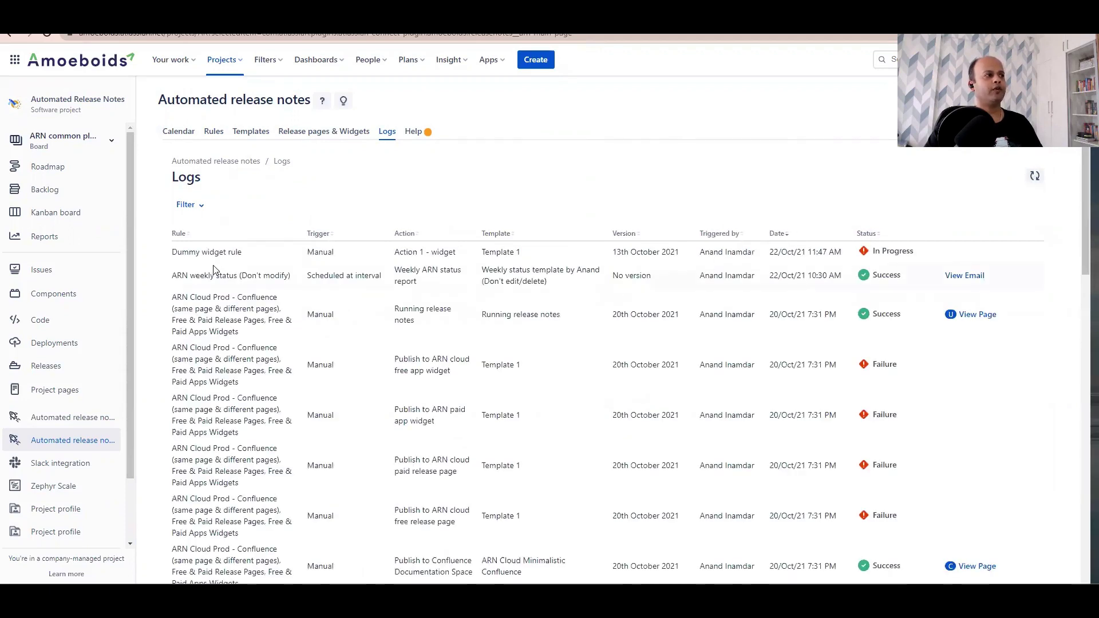
triple_click(200, 250)
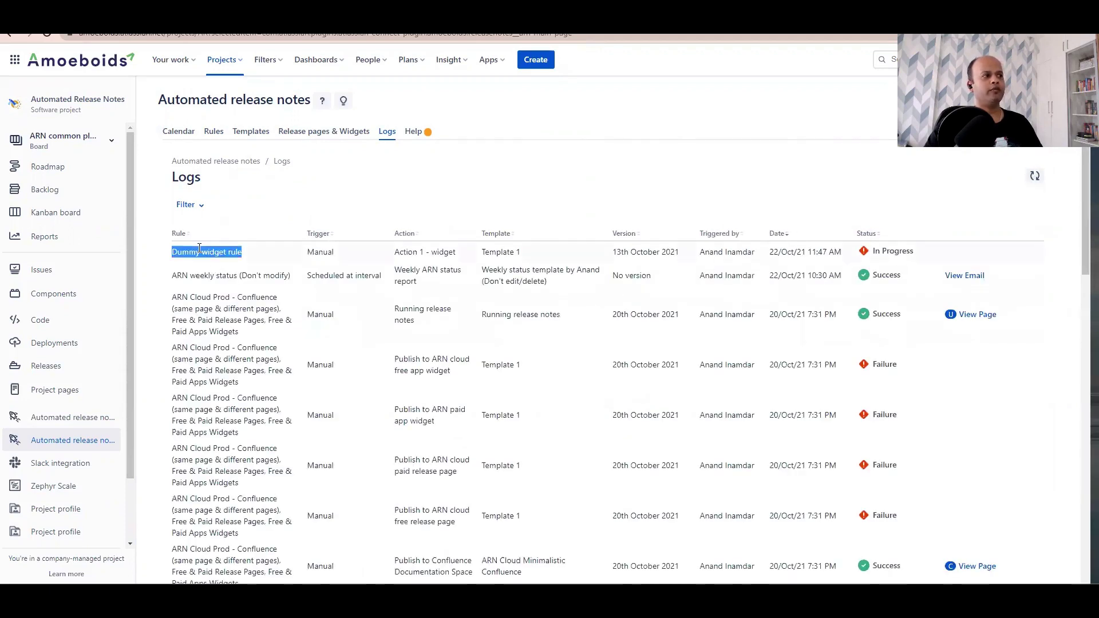
left_click(1036, 179)
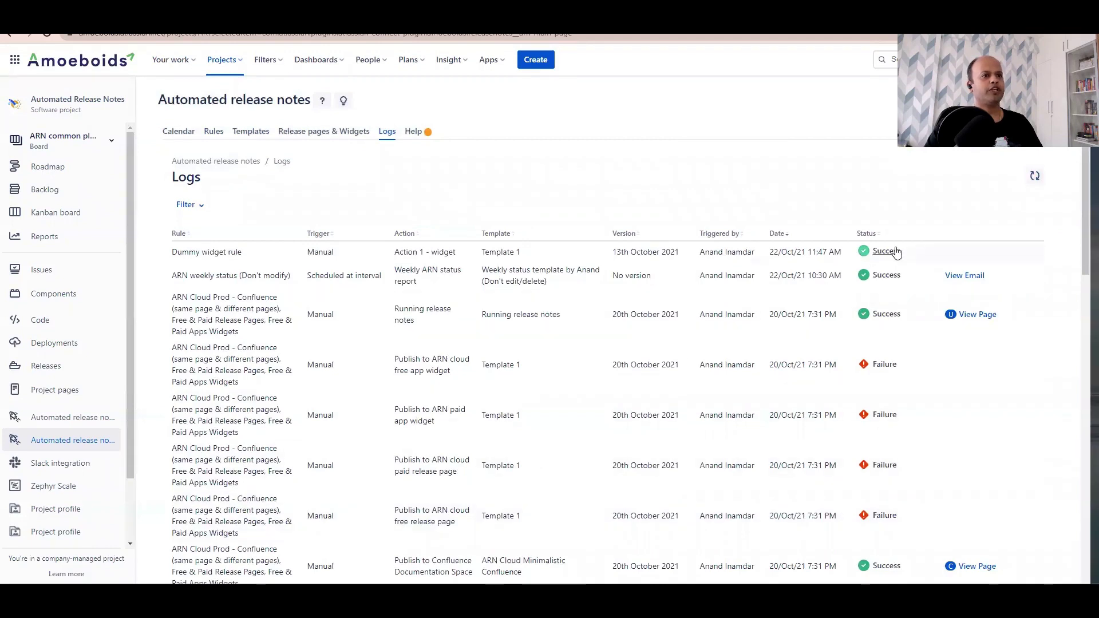
Step: View the successful run's details for version 13th October 2021
left_click(886, 253)
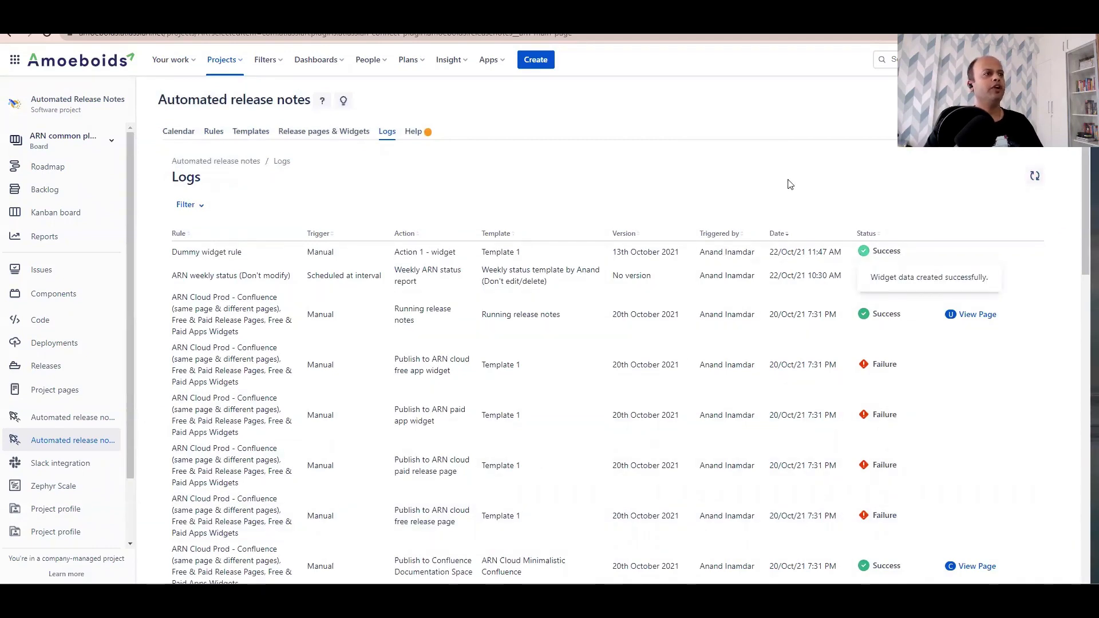
triple_click(625, 252)
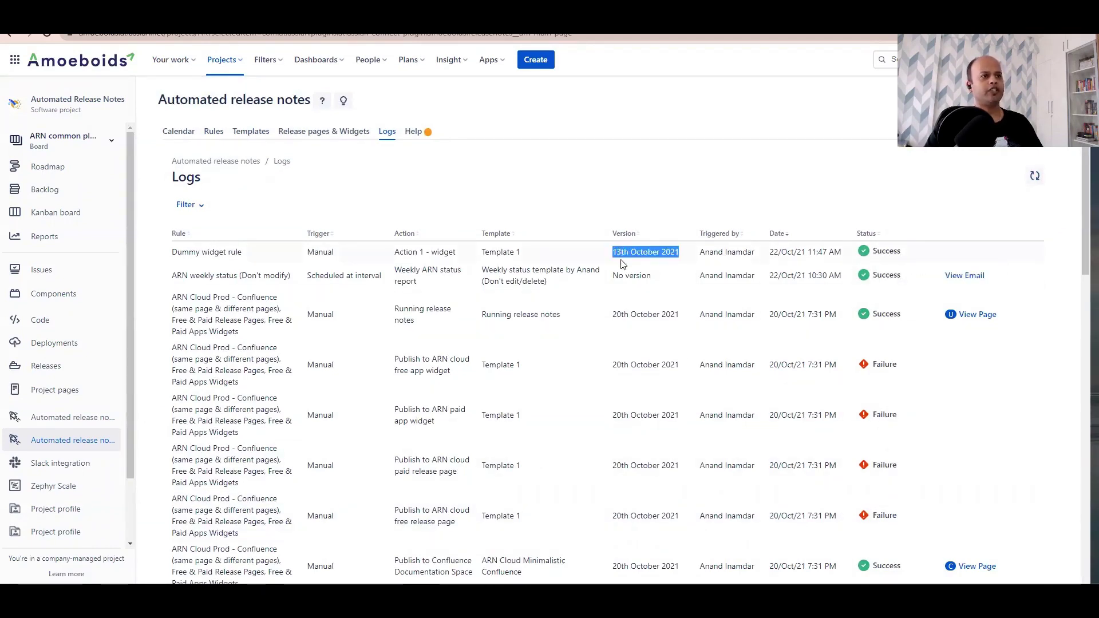
left_click(625, 252)
triple_click(625, 252)
triple_click(626, 252)
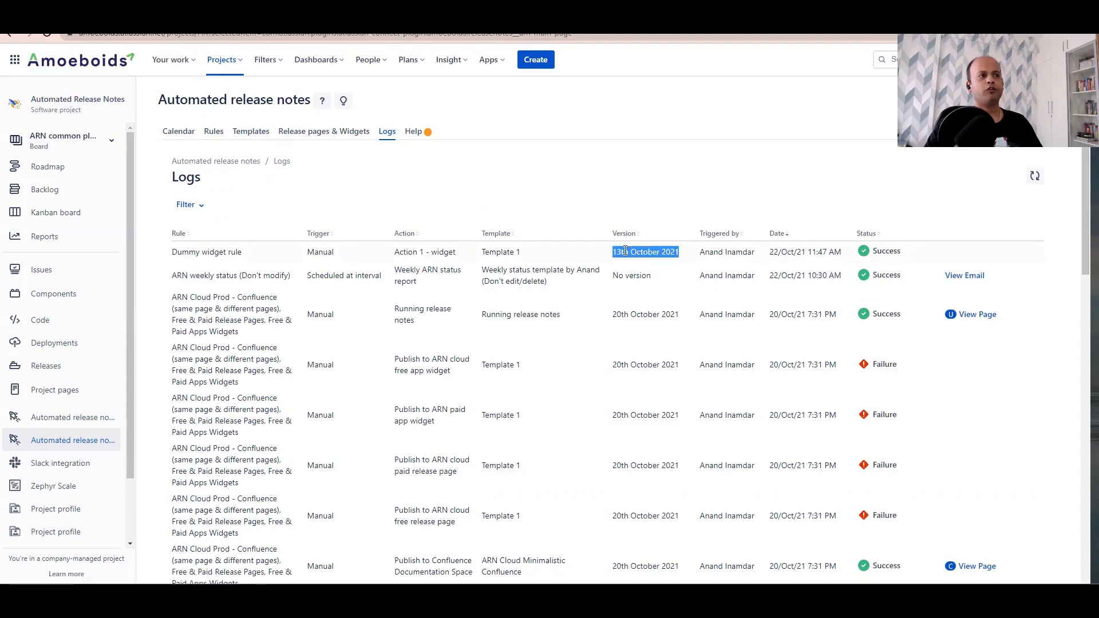
left_click(586, 113)
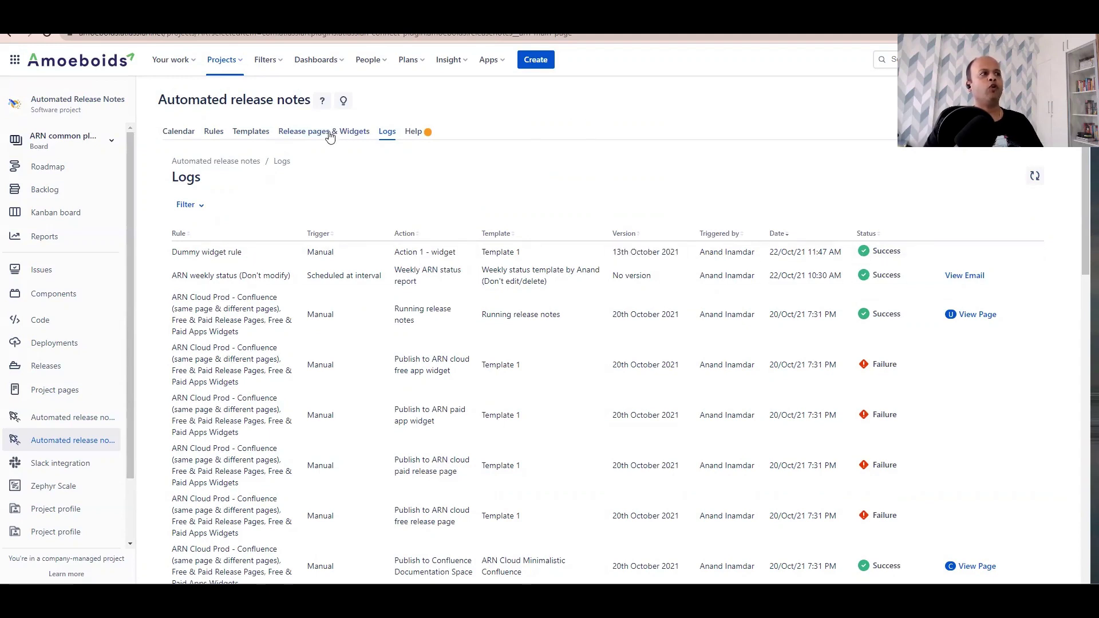
Step: Confirm in the Release pages & Widgets overview that Dummy widget now lists 1 releases
left_click(335, 133)
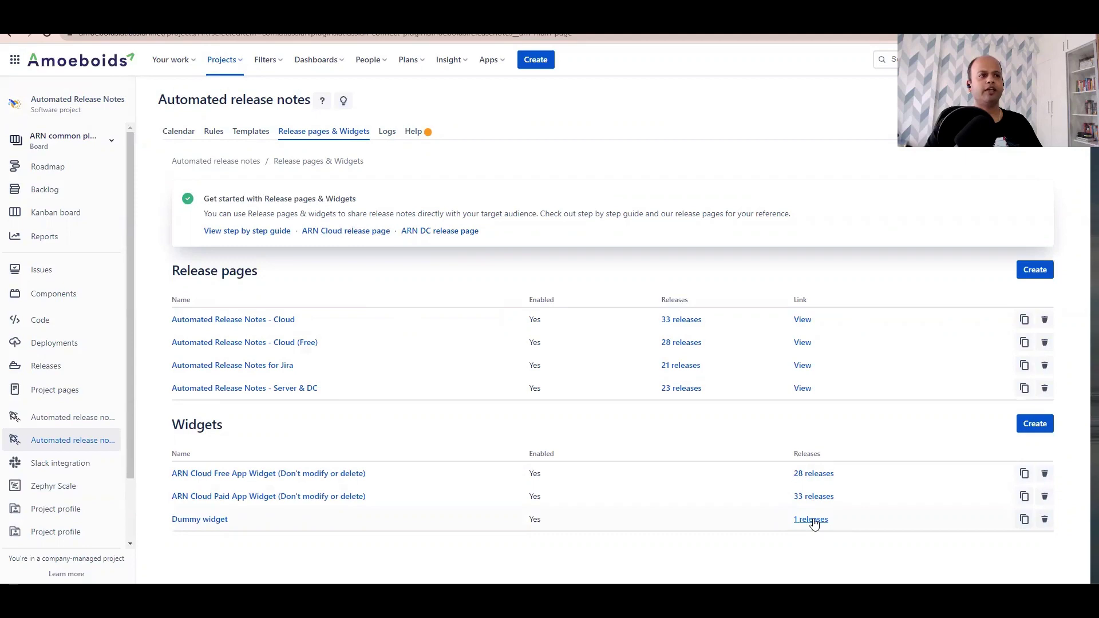
key("ctrl+Tab")
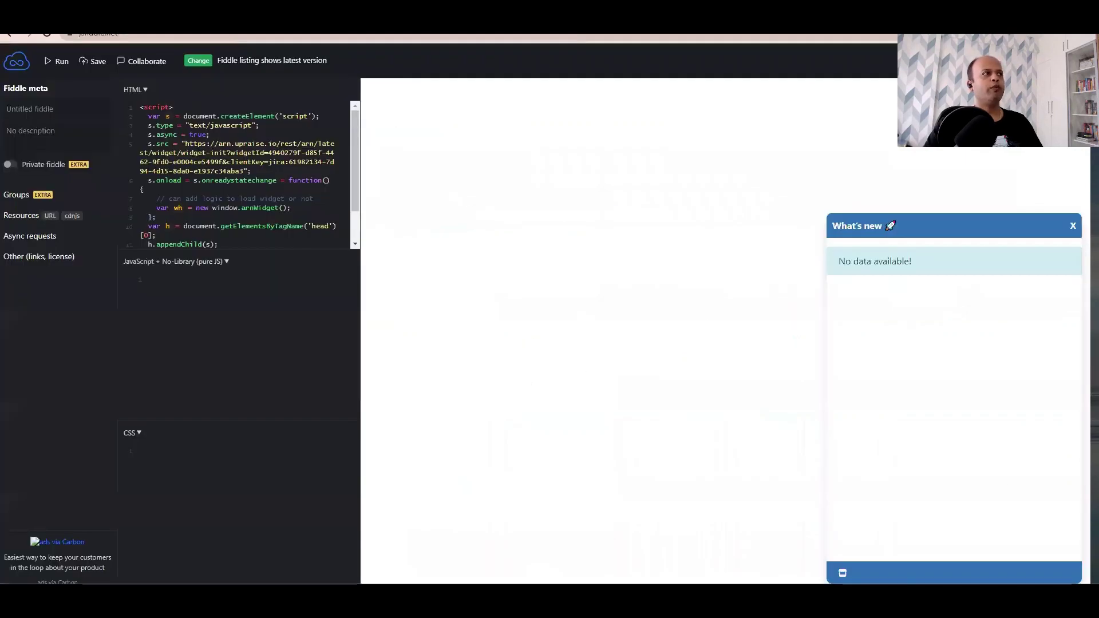
Step: Rerun the fiddle and open the What's new panel showing the 13th October 2021 release
left_click(62, 68)
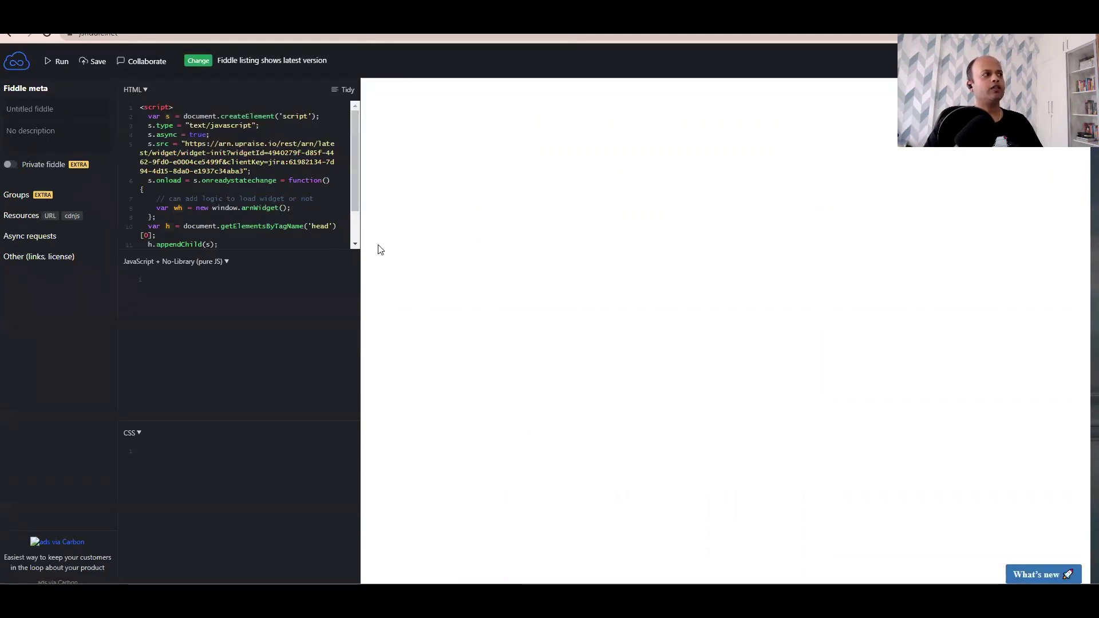
left_click(1036, 575)
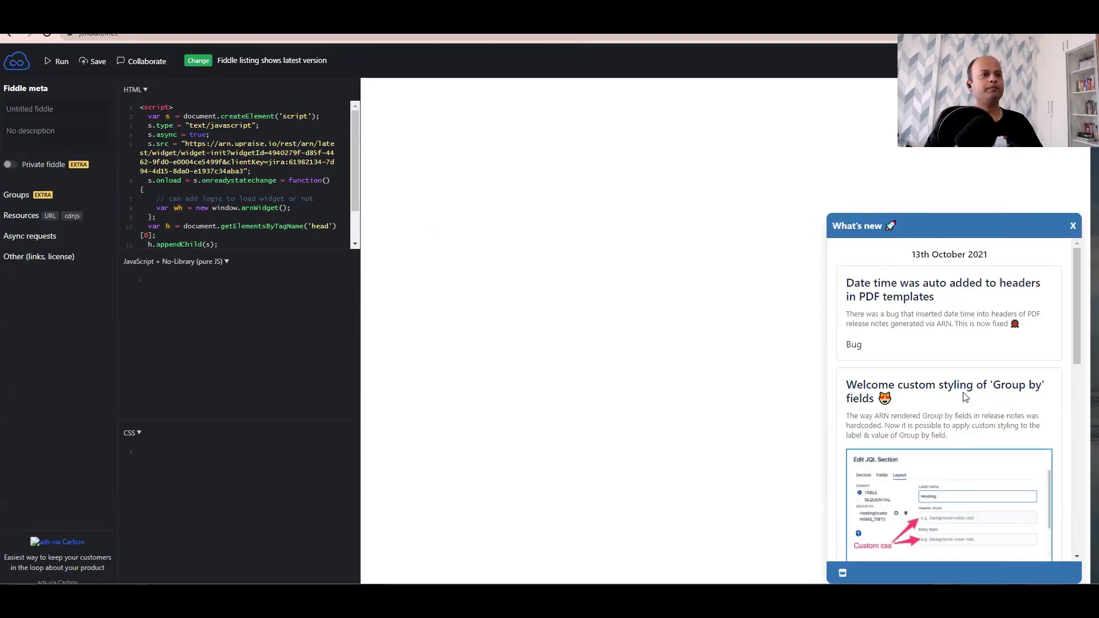
left_click_drag(911, 255, 998, 257)
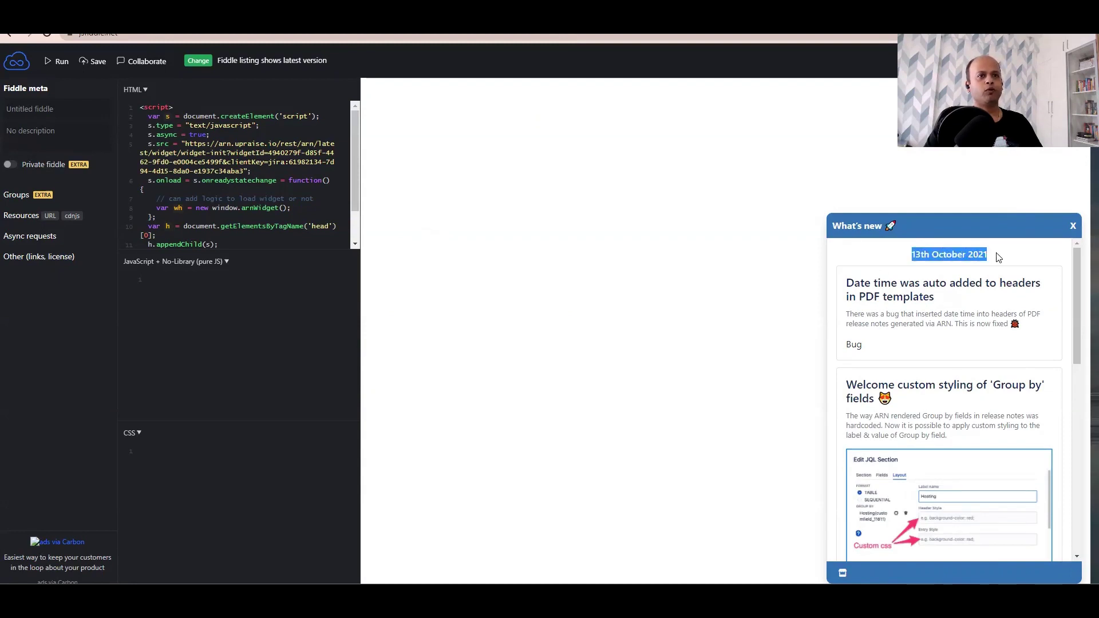
Step: Highlight the PDF headers bug fix note and scroll through the remaining release notes
triple_click(877, 286)
double_click(877, 297)
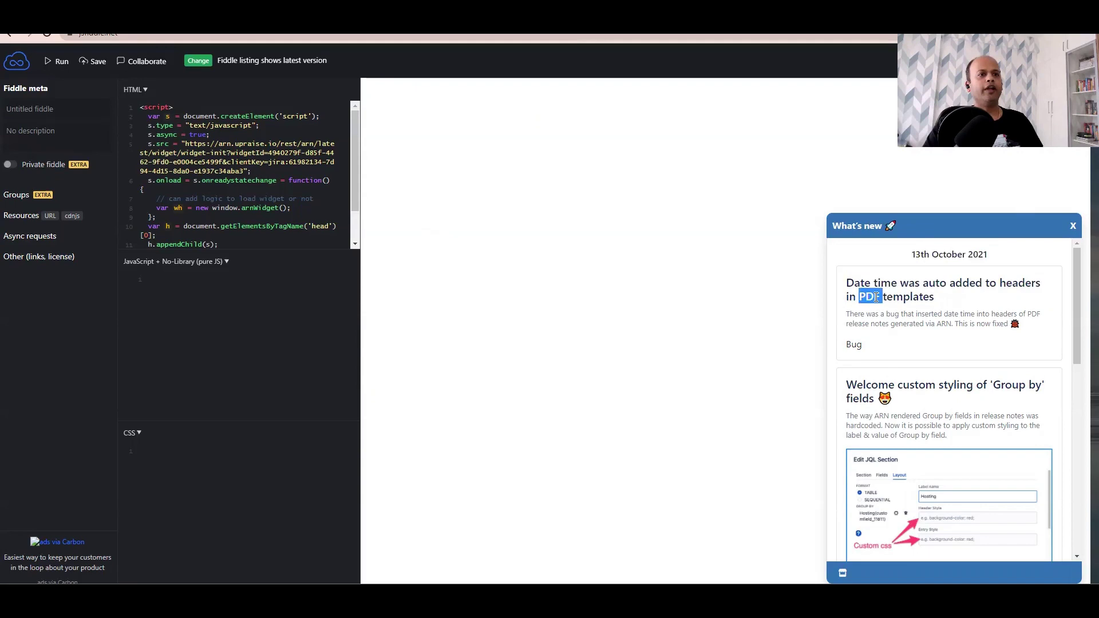
triple_click(872, 297)
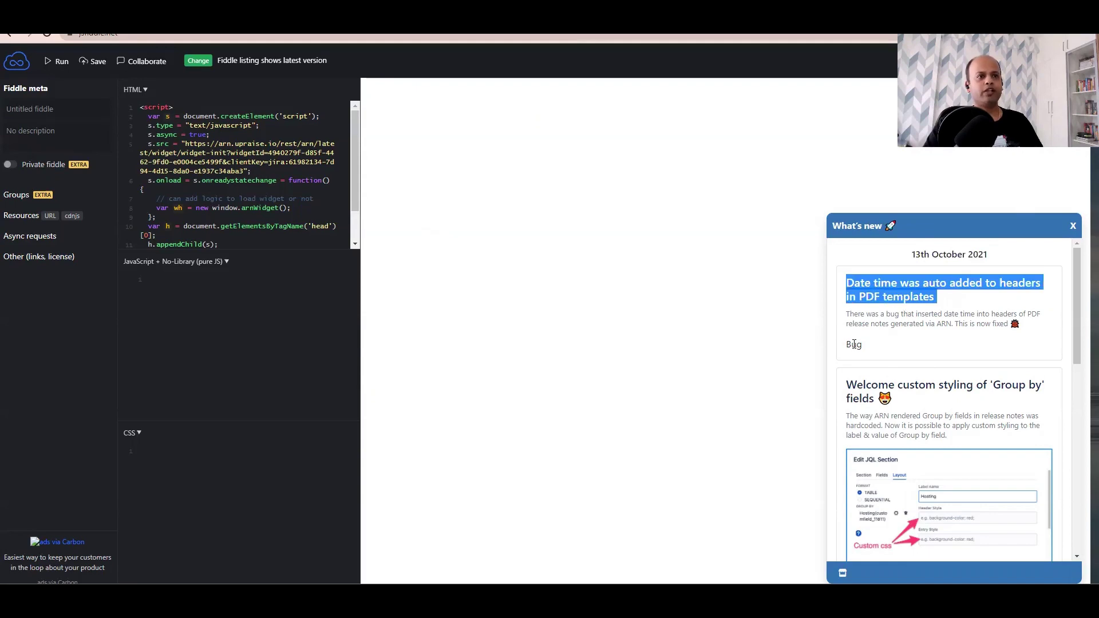
double_click(892, 294)
triple_click(885, 324)
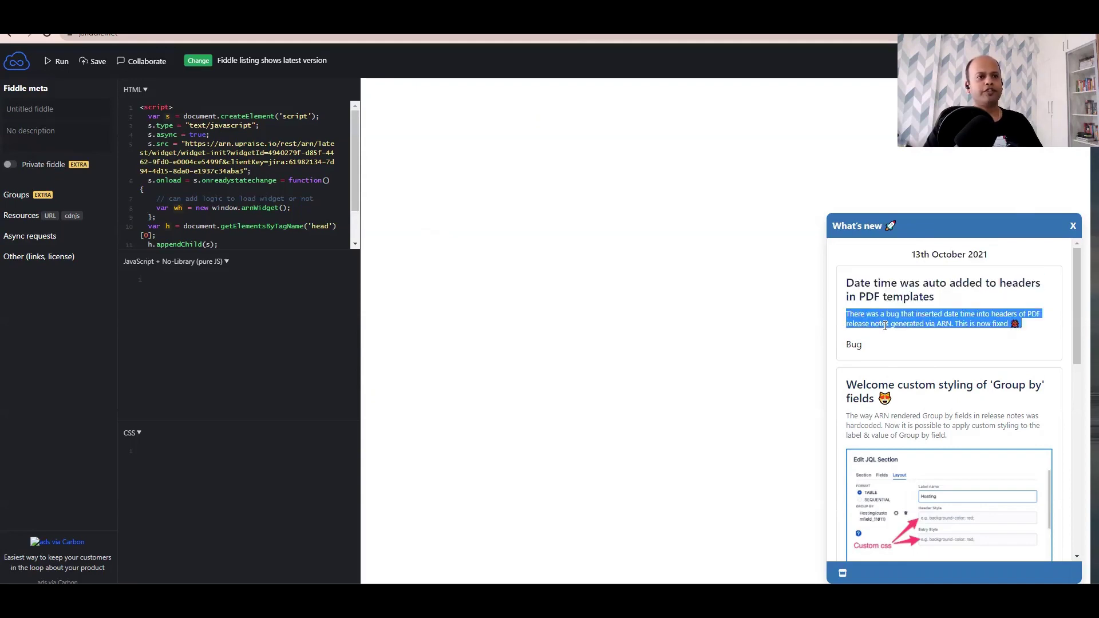
scroll(926, 477, "down", 3)
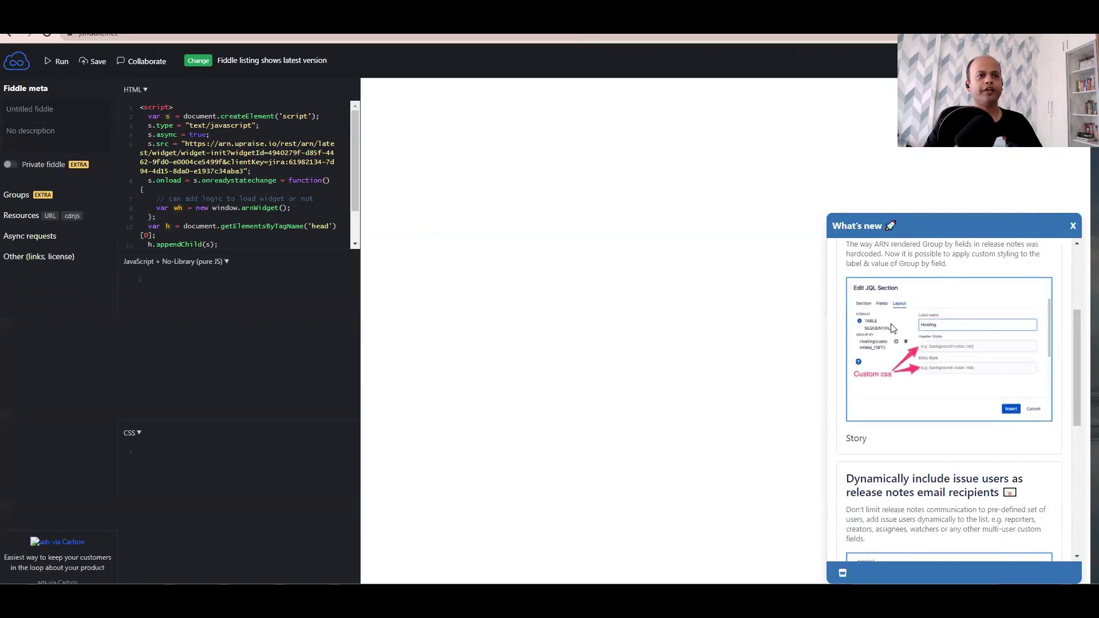
scroll(944, 379, "down", 5)
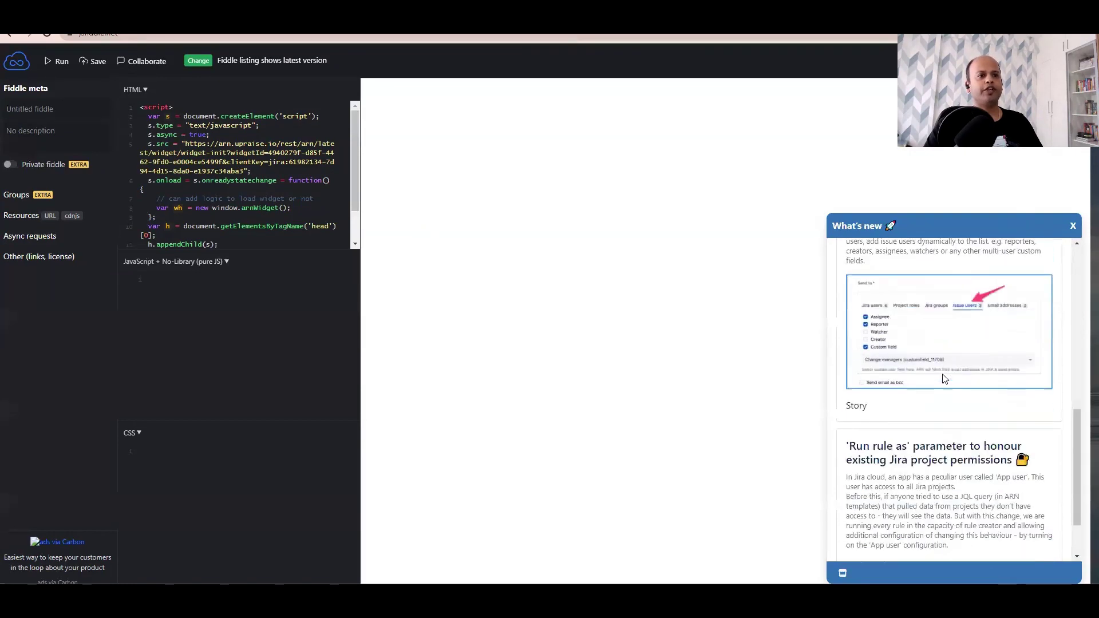
scroll(939, 399, "down", 1)
scroll(937, 398, "up", 9)
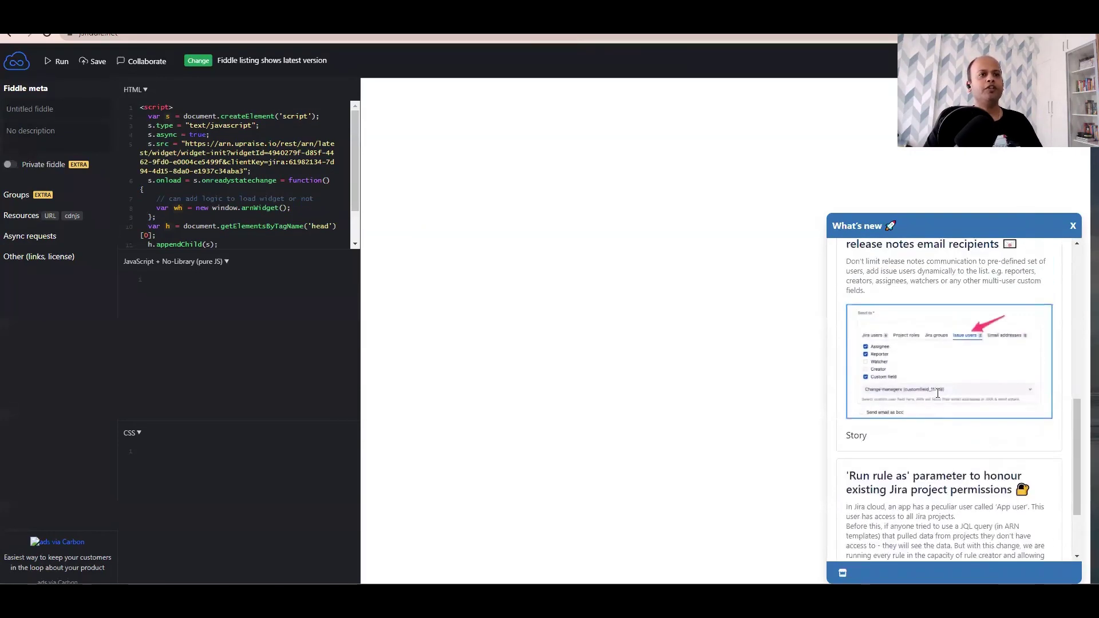